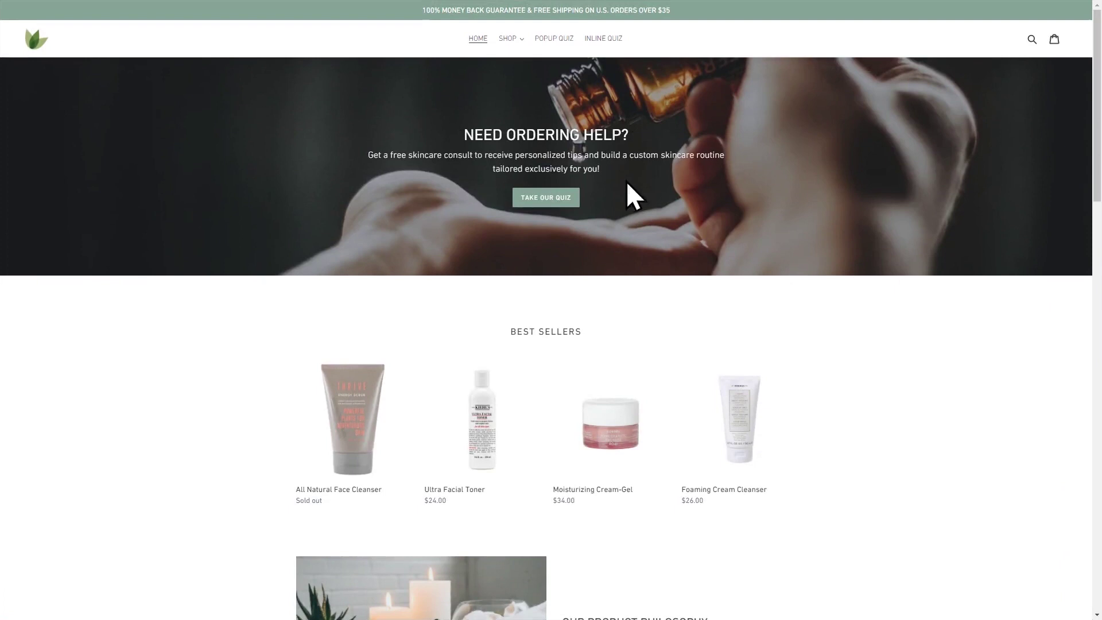
# Open the store's first product collection from the SHOP menu.
pyautogui.click(518, 42)
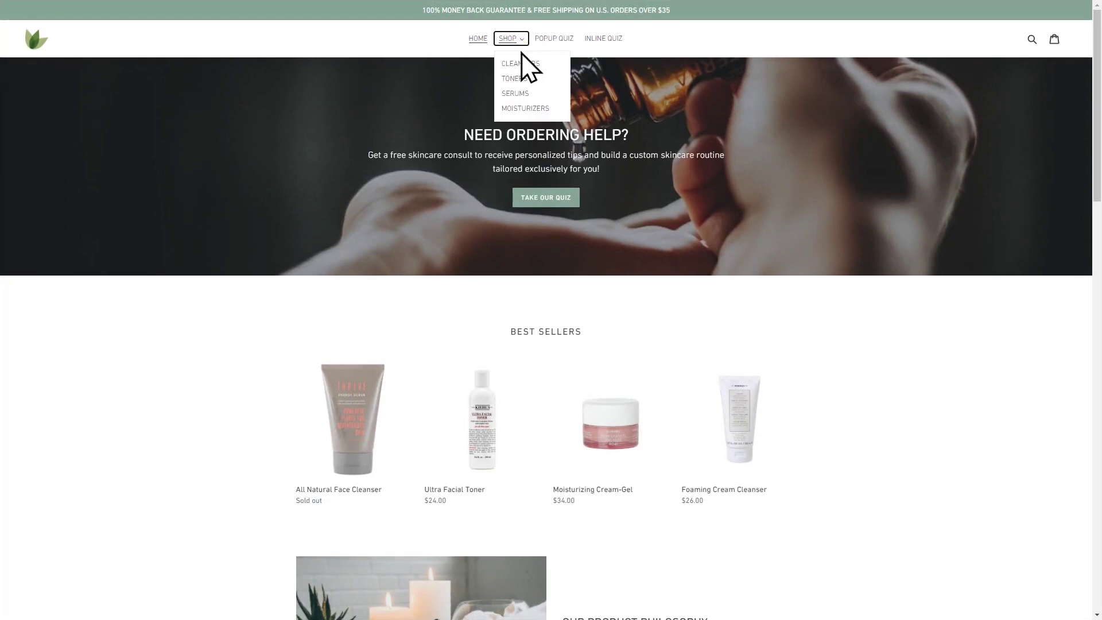
pyautogui.click(538, 69)
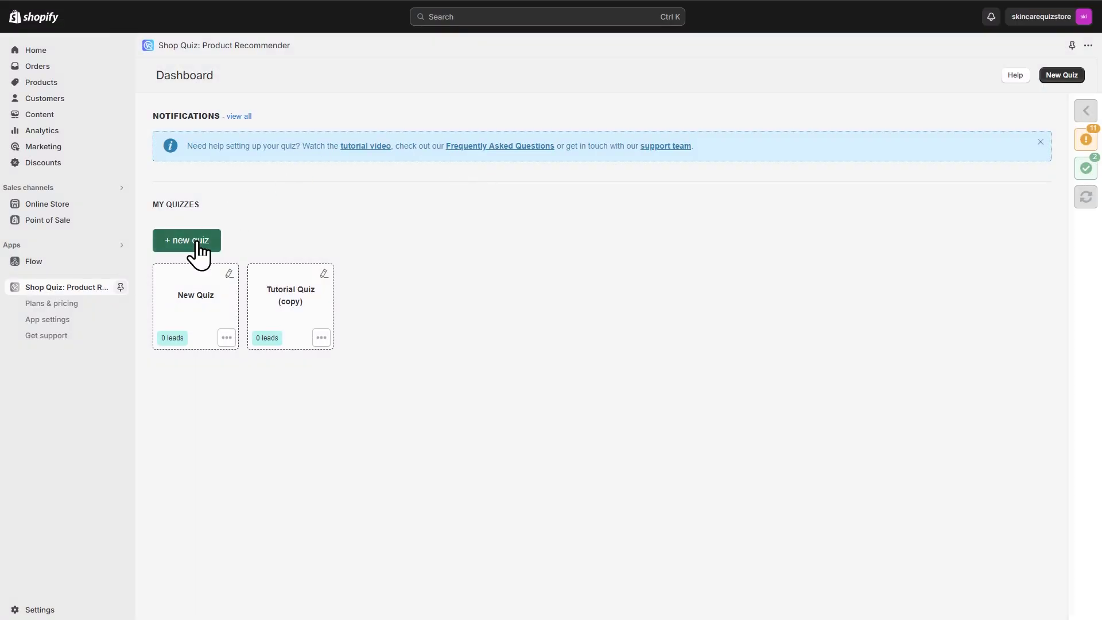
# Create a new empty quiz named 'Best Cleanser Quiz'.
pyautogui.click(197, 244)
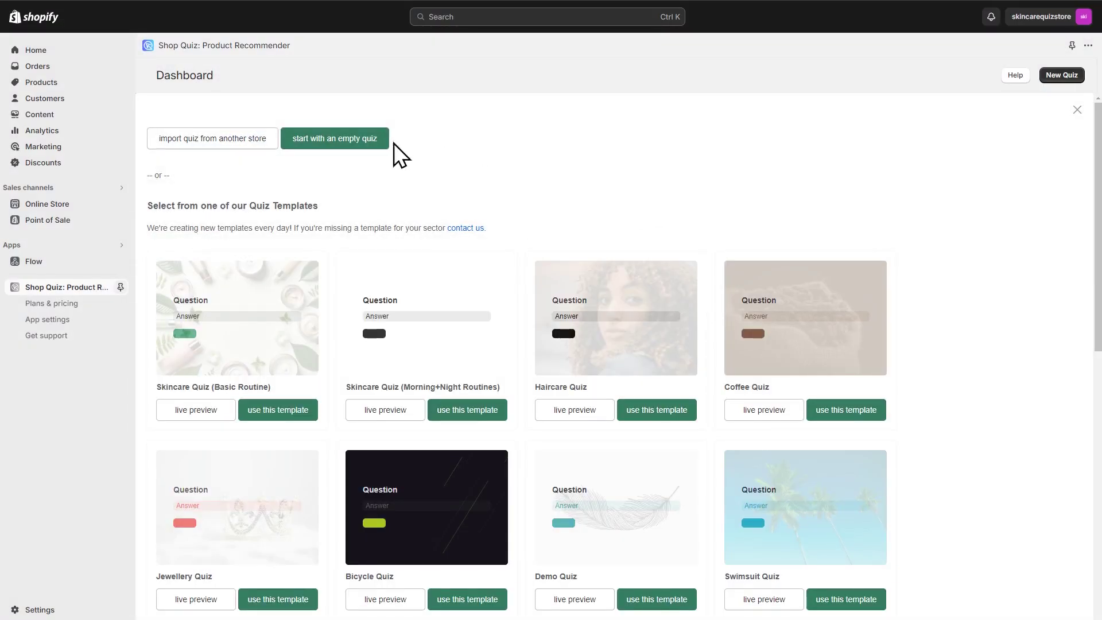
pyautogui.click(359, 144)
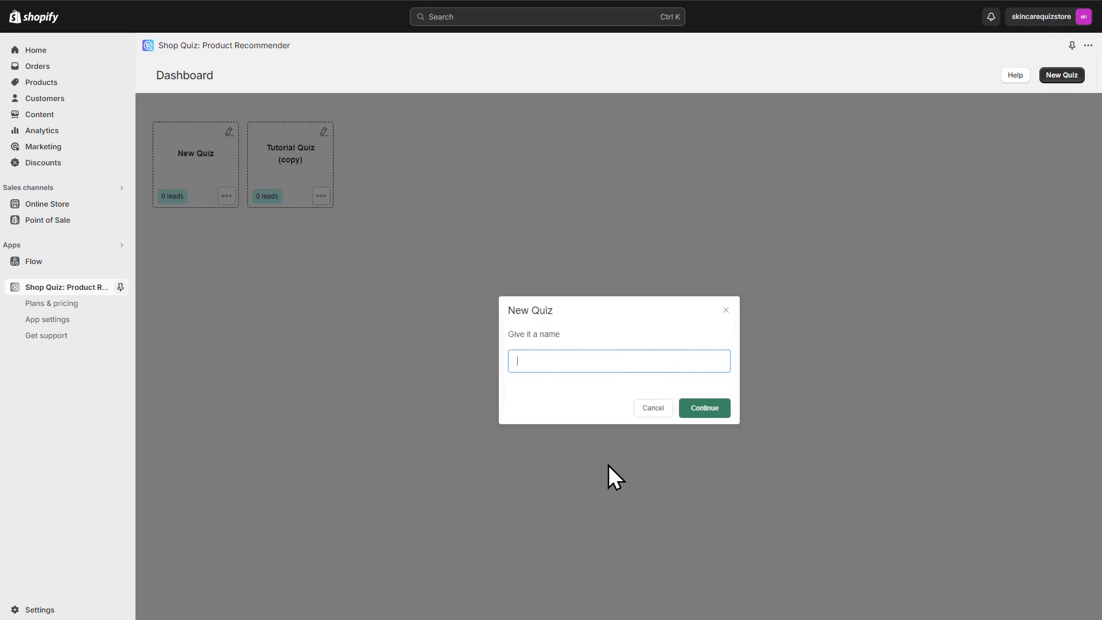
pyautogui.write('Best Cleanser Quiz')
pyautogui.click(720, 412)
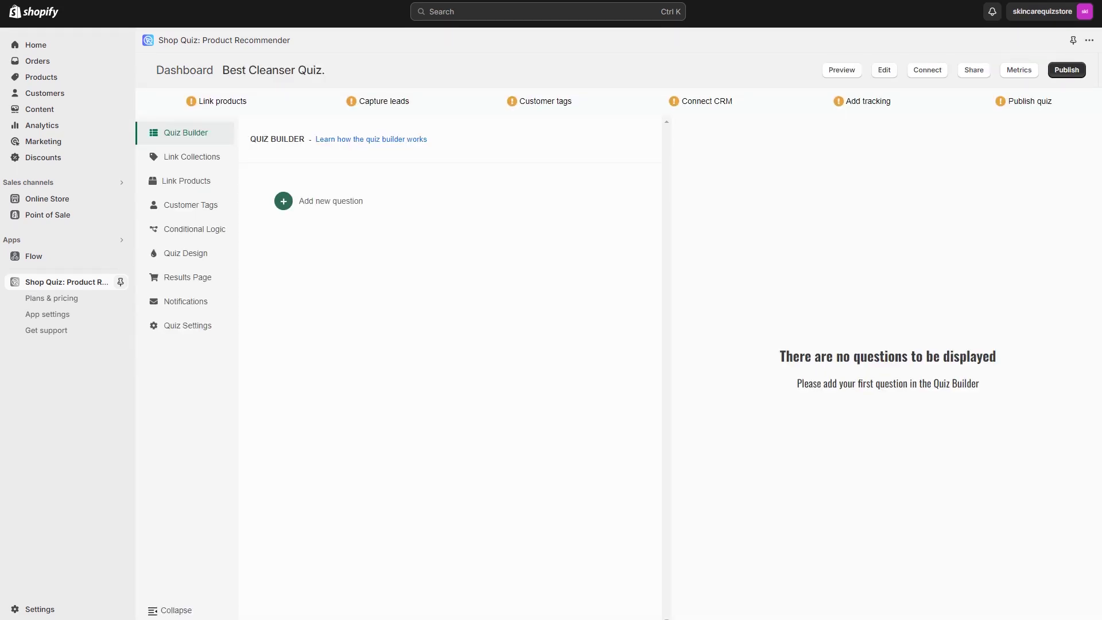
# Add a welcome message reading 'Find the best cleanser for your skin!'.
pyautogui.click(289, 207)
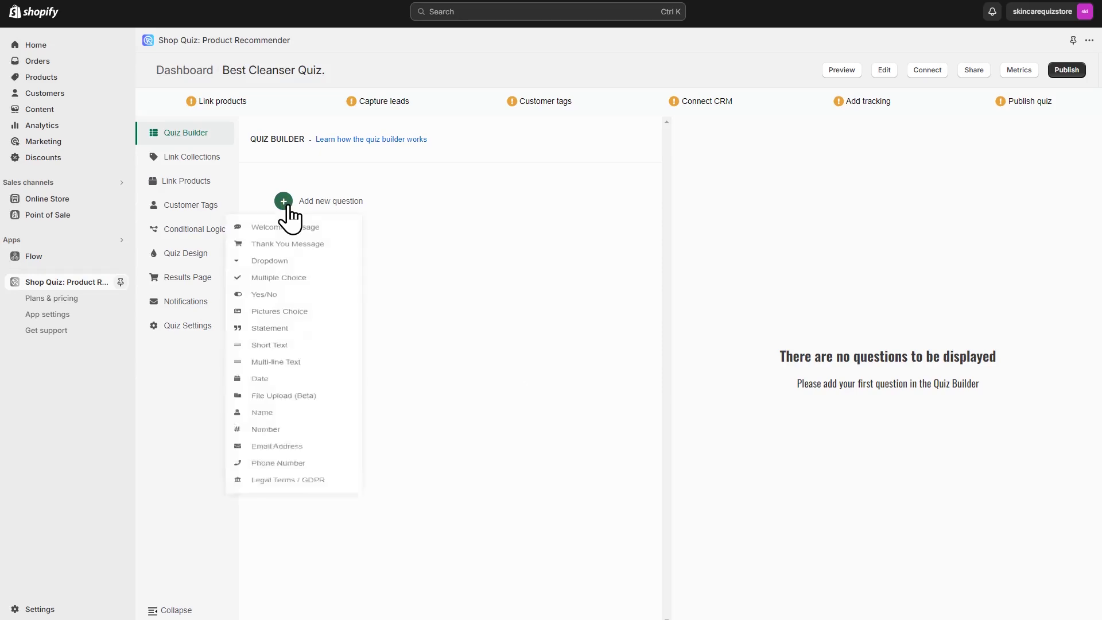
pyautogui.click(297, 240)
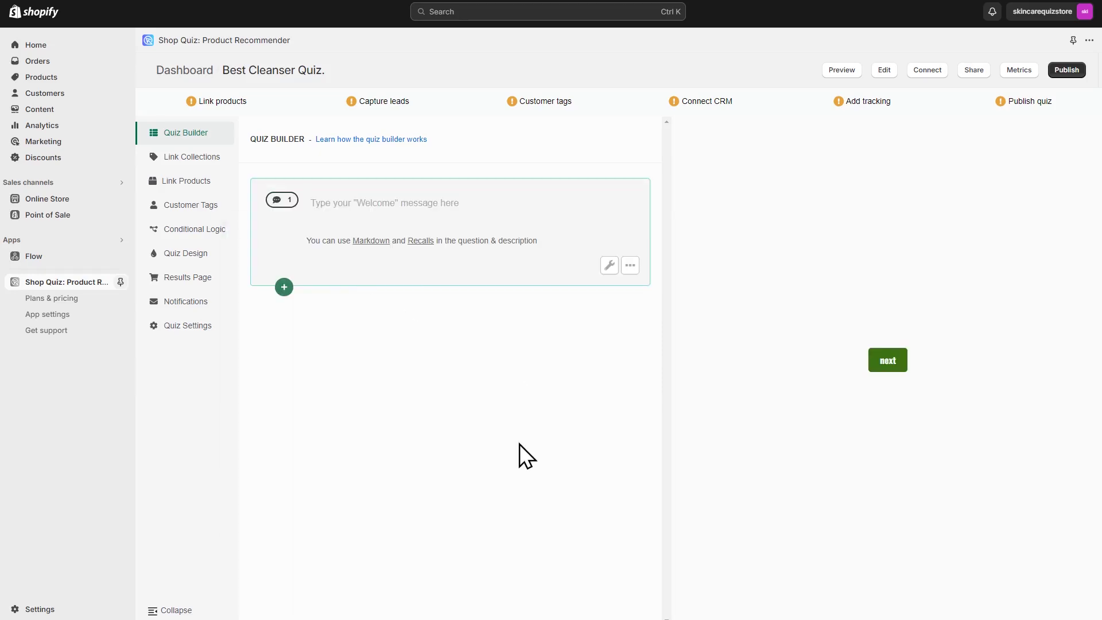
pyautogui.click(422, 202)
pyautogui.write('Find th')
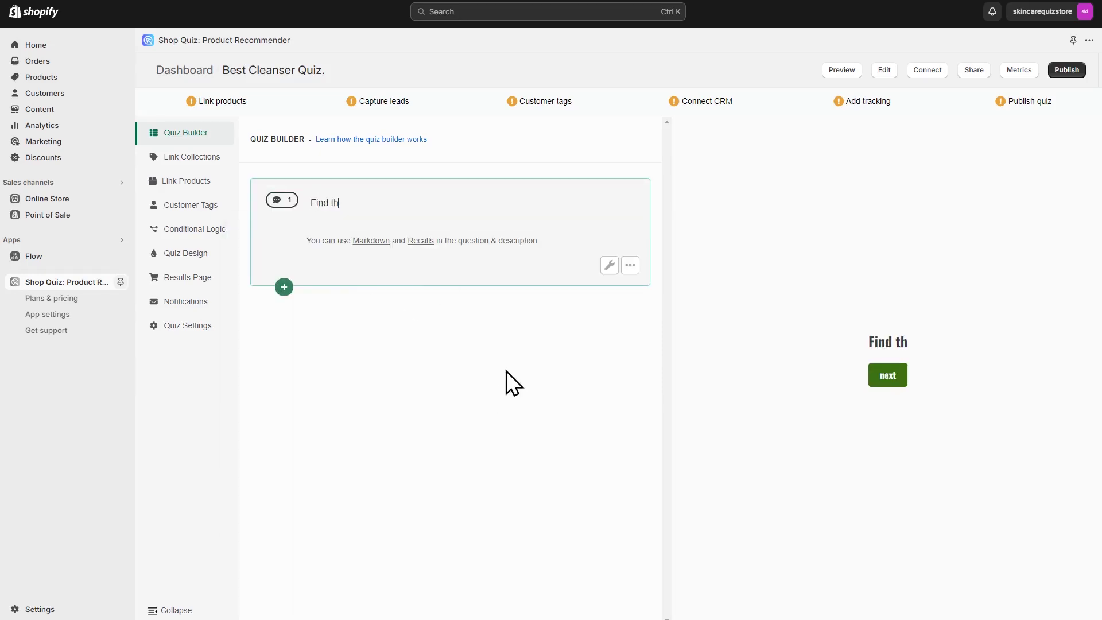
pyautogui.write('e best cleanser for your skin!')
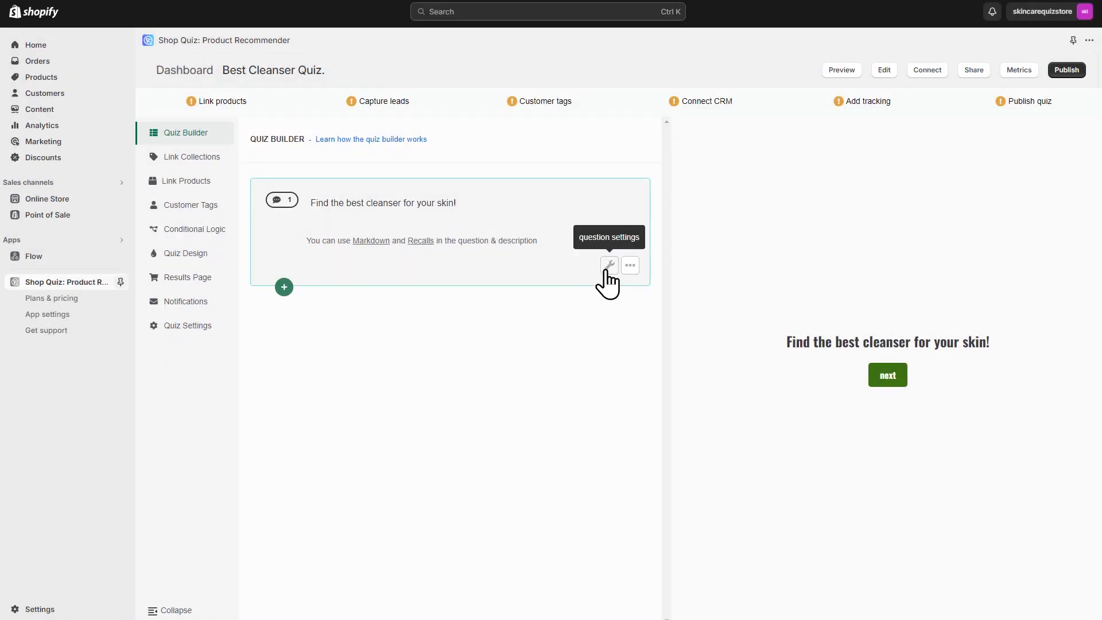
# Give the welcome screen the description 'Take the quiz!' and a skincare photo in split layout.
pyautogui.click(608, 266)
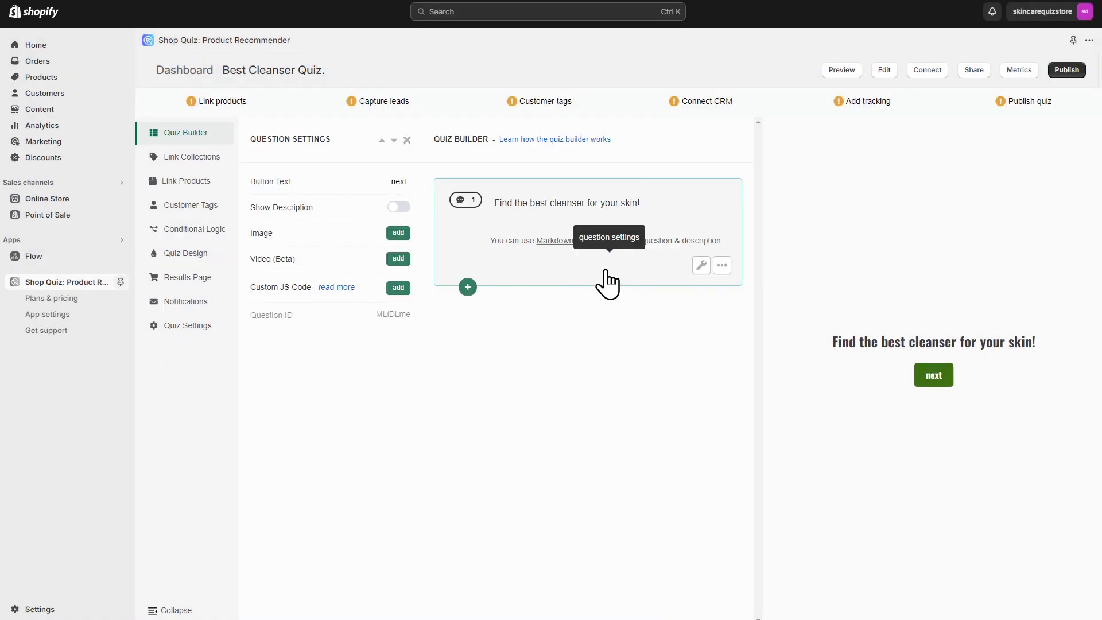
pyautogui.click(396, 207)
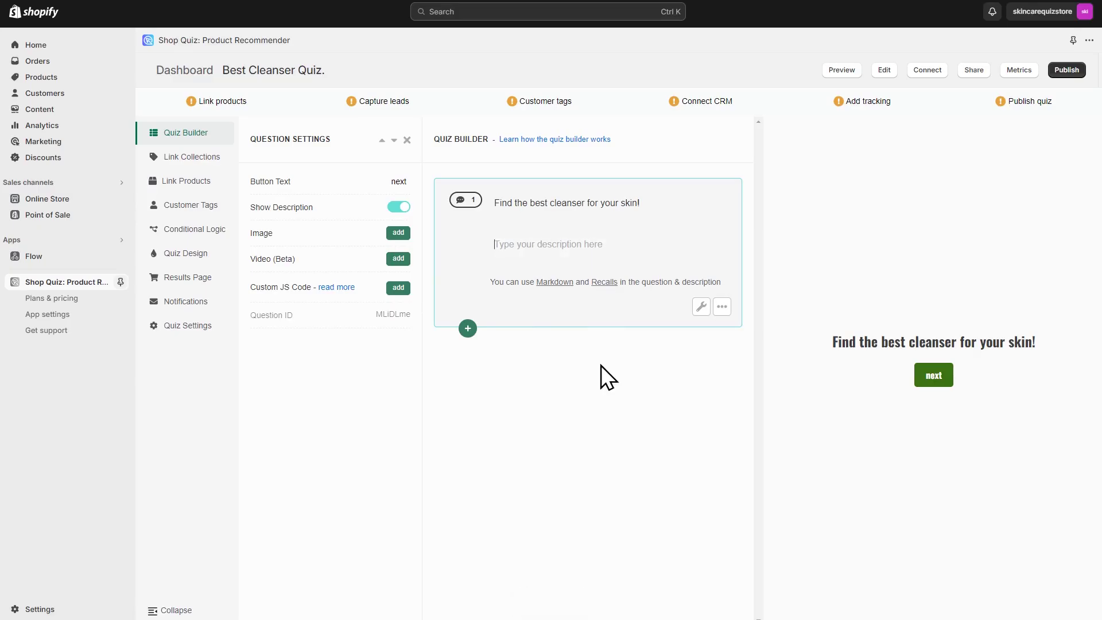
pyautogui.write('Take the quiz!')
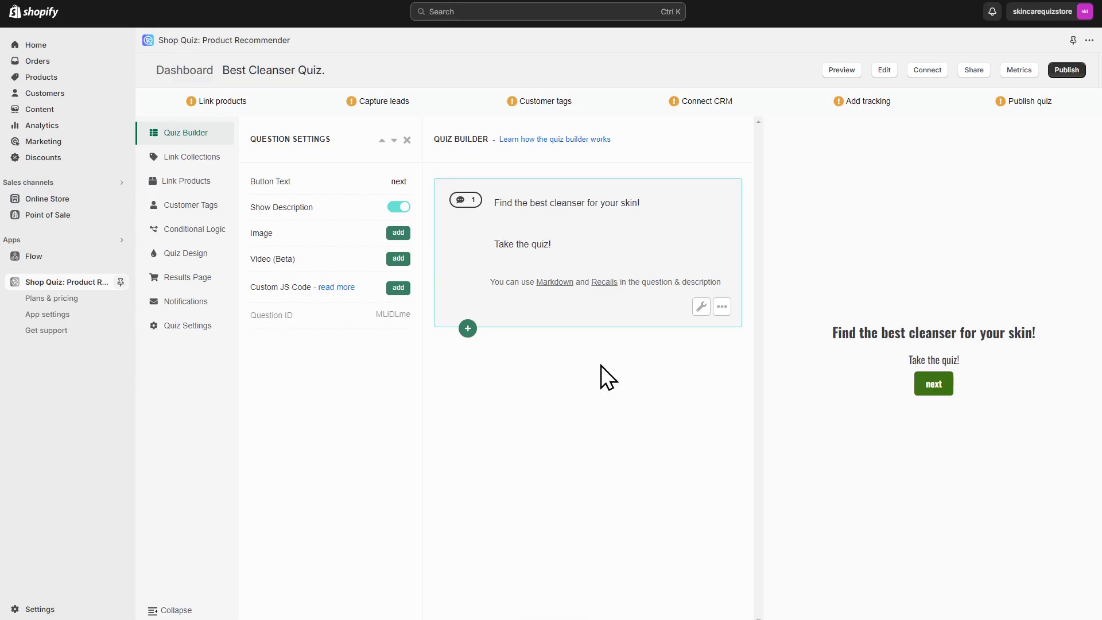
pyautogui.click(398, 232)
pyautogui.doubleClick(512, 287)
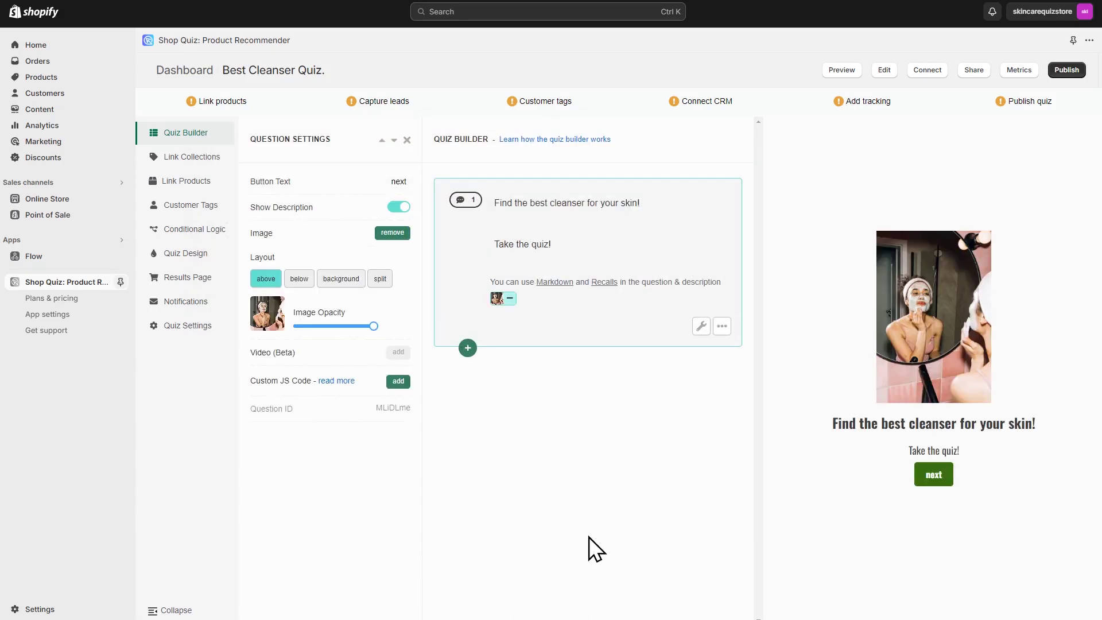
pyautogui.click(379, 280)
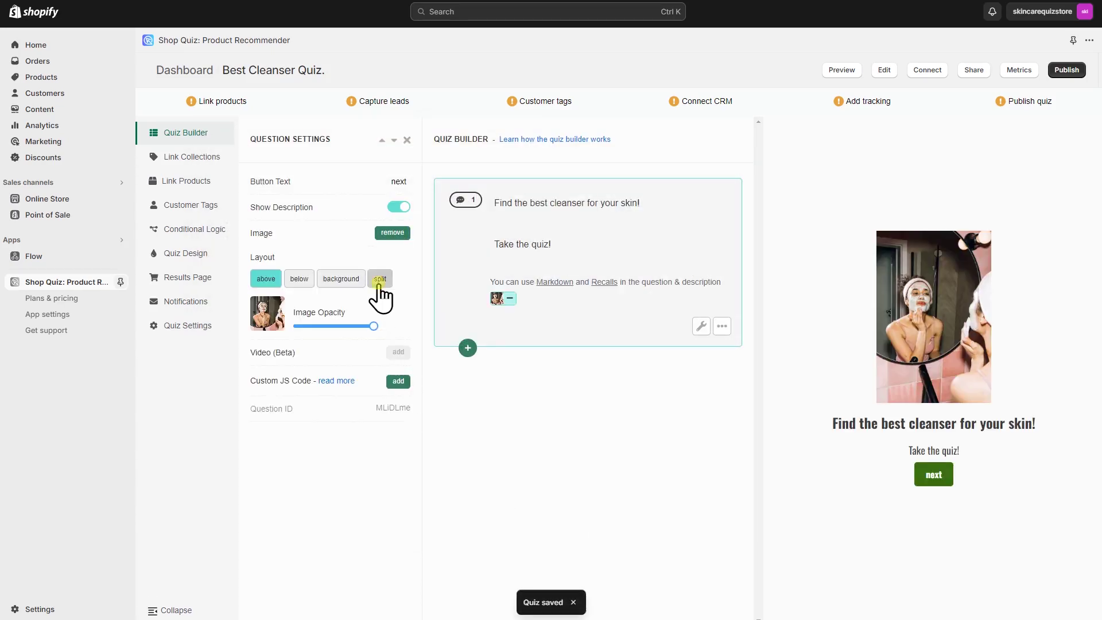
pyautogui.click(407, 140)
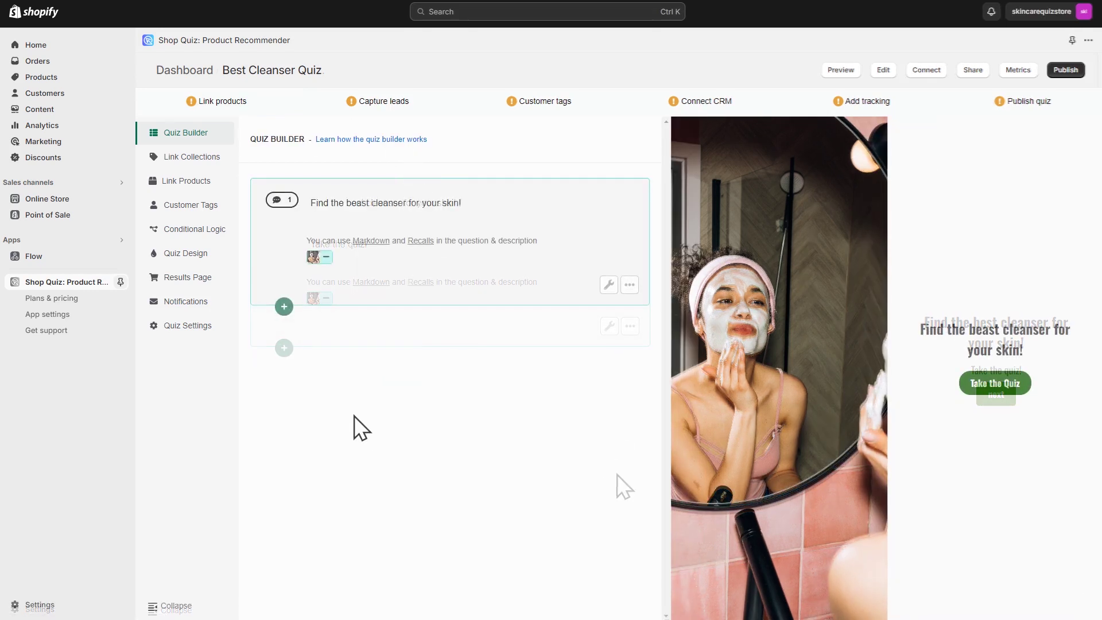
# Add a name question: 'Before we begin, what's your name?'.
pyautogui.click(284, 308)
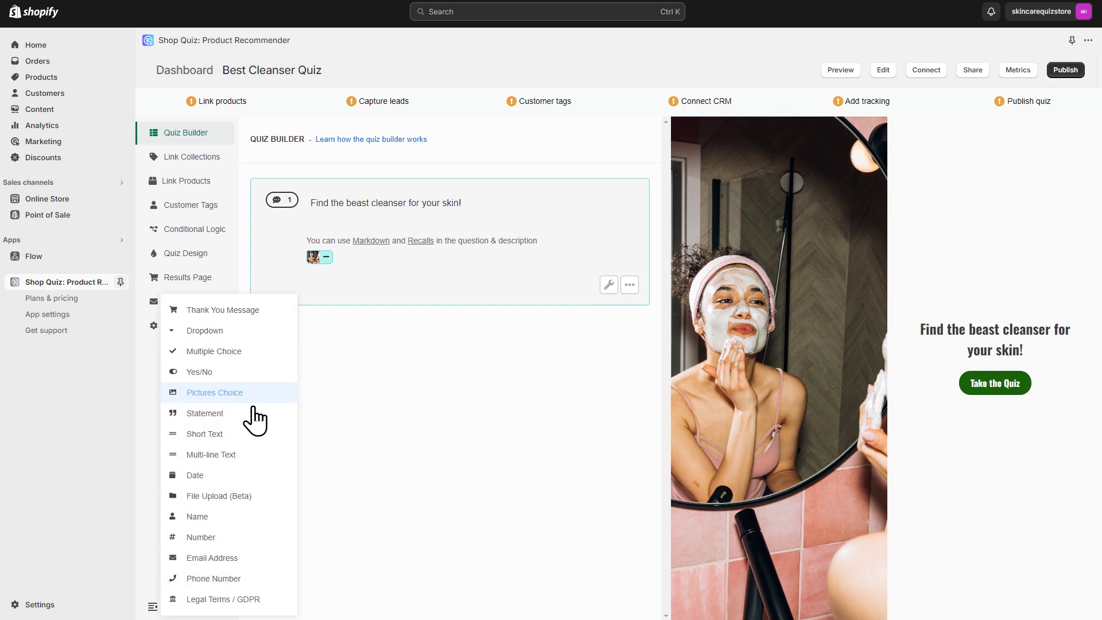
pyautogui.click(246, 519)
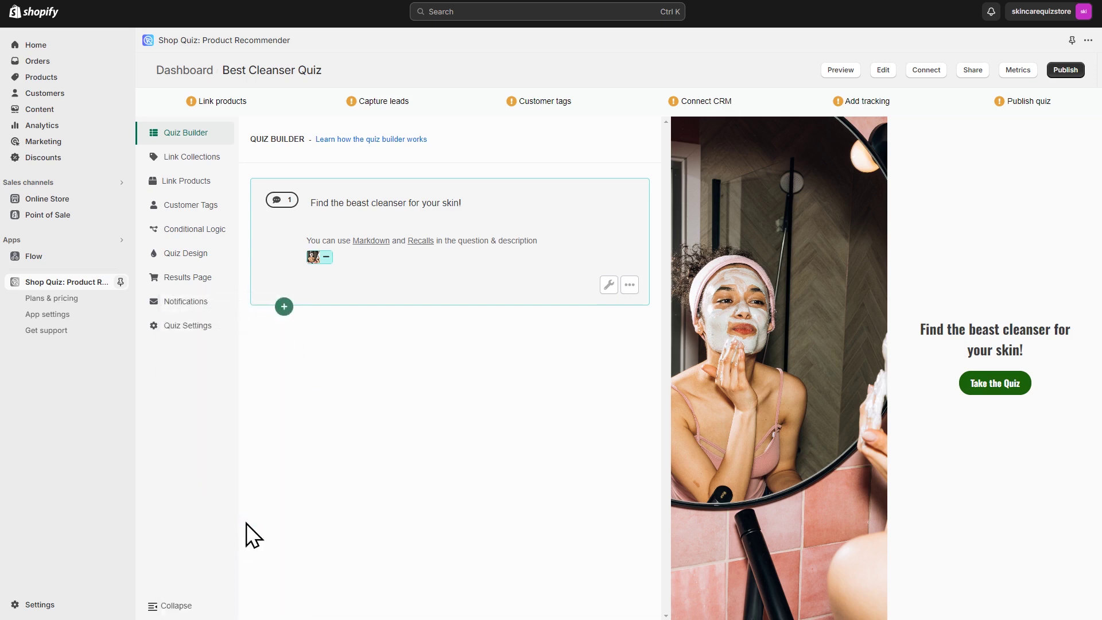
pyautogui.write("Before we begin, what's your name?")
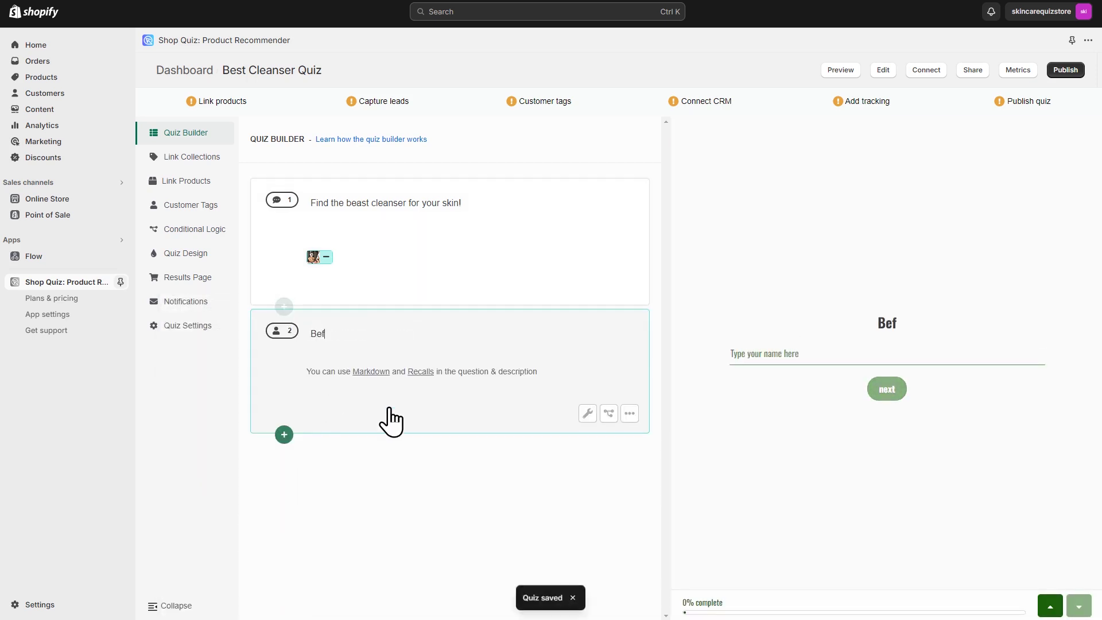
# Add a multiple choice question 'Nice to meet you [name], what's your age?' using a name recall.
pyautogui.click(284, 434)
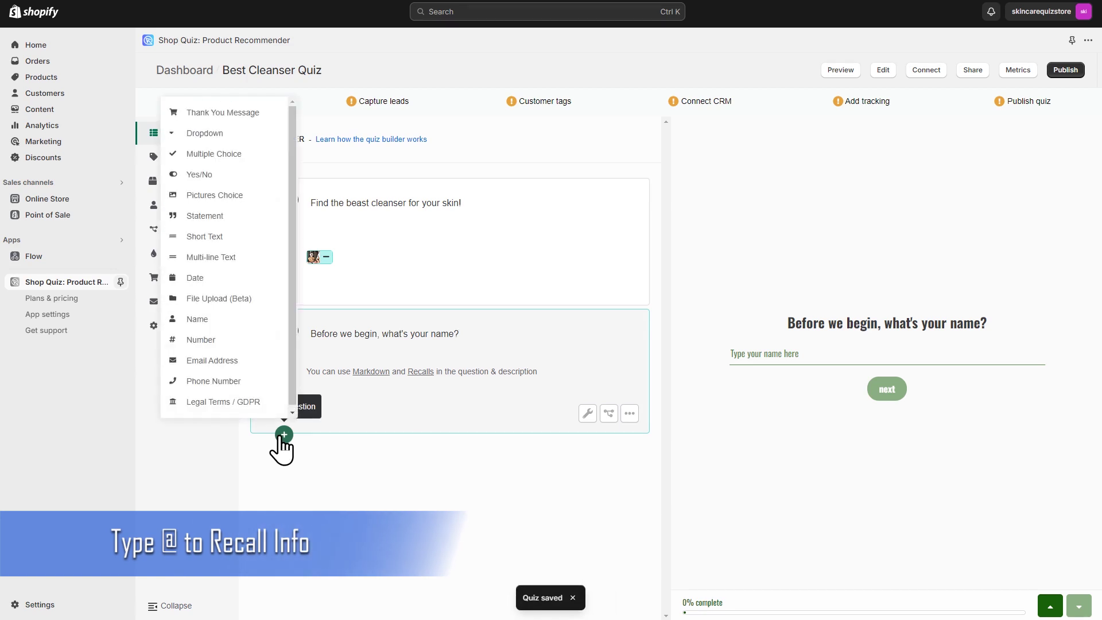
pyautogui.click(247, 152)
pyautogui.write('Nice to meet you ')
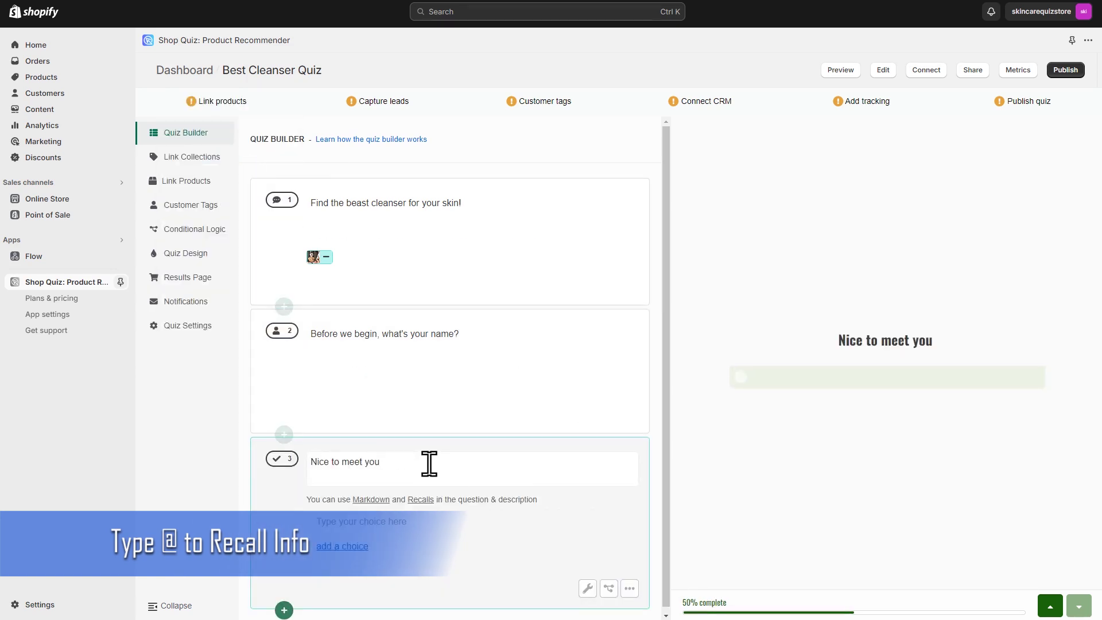
pyautogui.write('@')
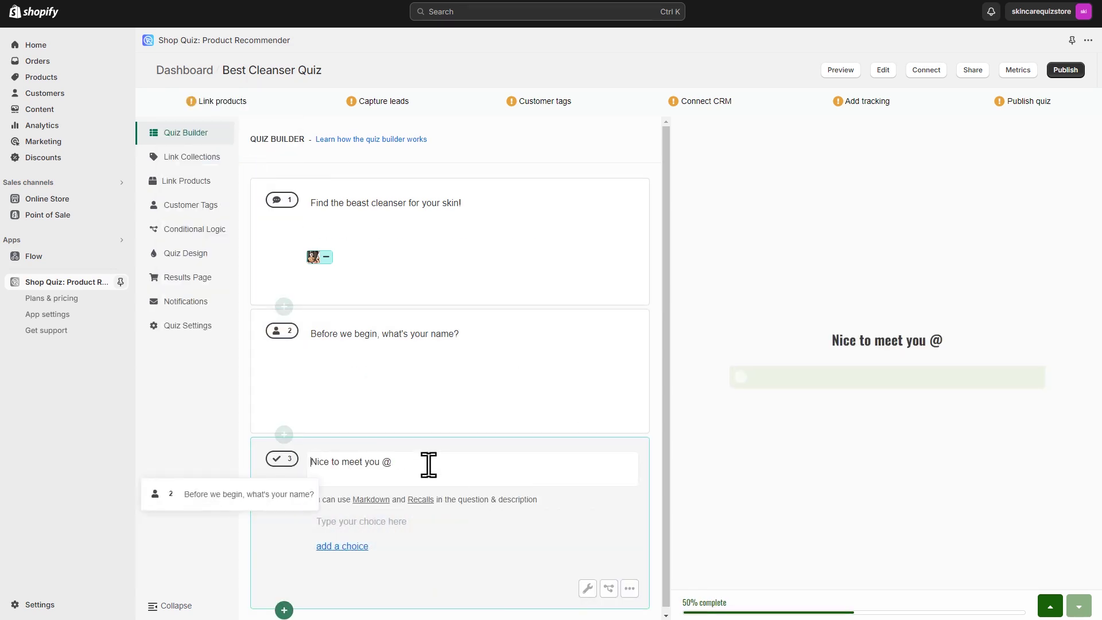
pyautogui.click(244, 495)
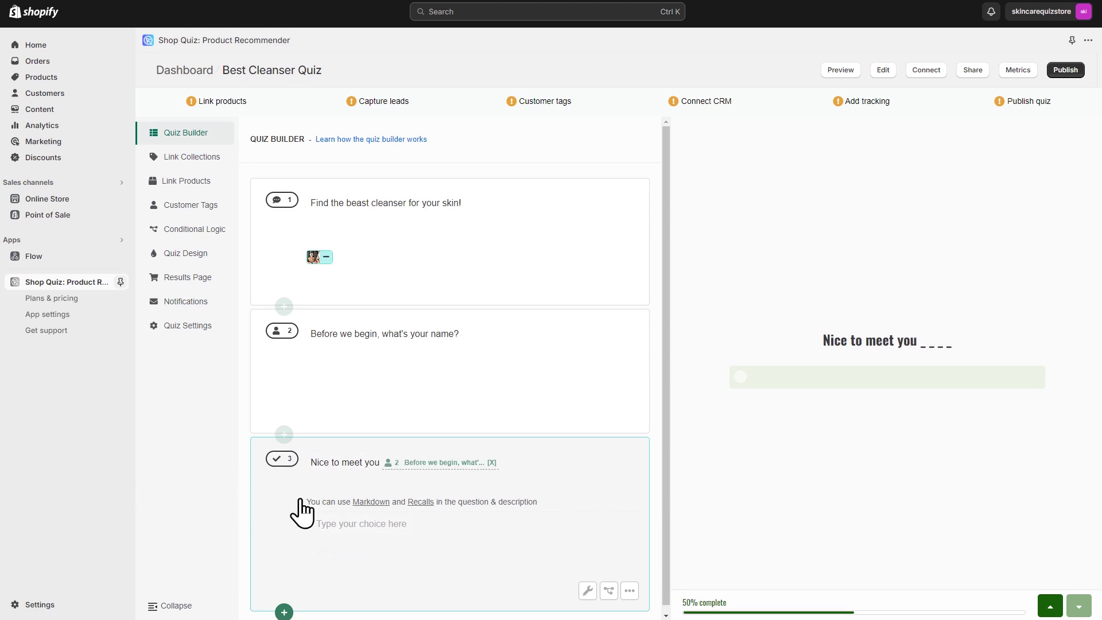
pyautogui.click(582, 466)
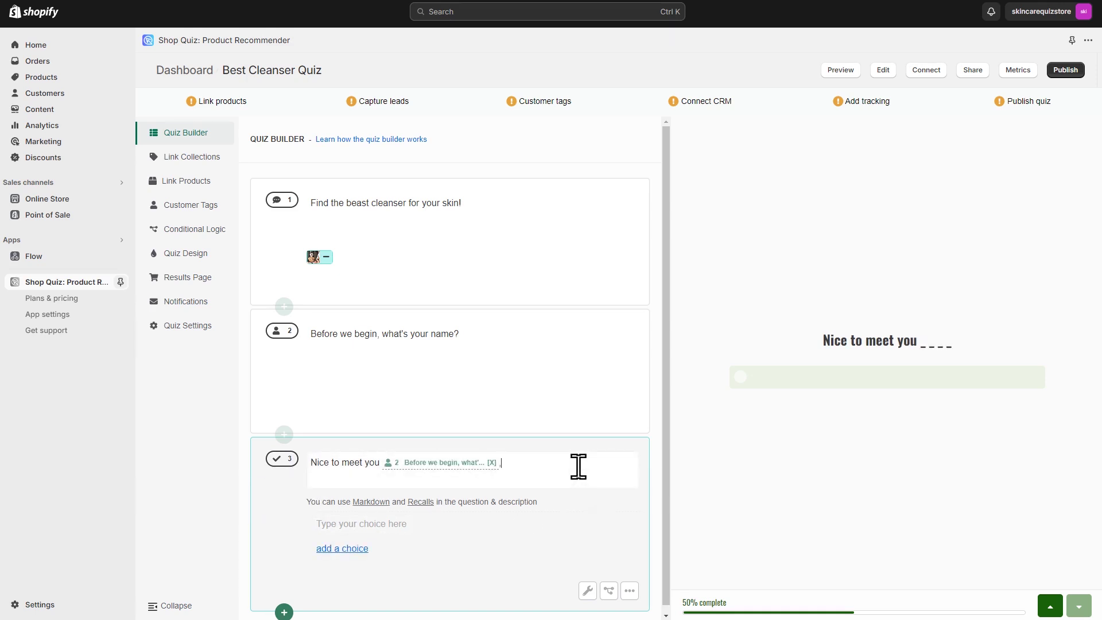
pyautogui.write(", what's your age?")
# Enter the age choices Teens and 20's, 30's, 40's, and 50's and over.
pyautogui.click(440, 521)
pyautogui.write("Teens and 20's")
pyautogui.click(343, 551)
pyautogui.write("30's")
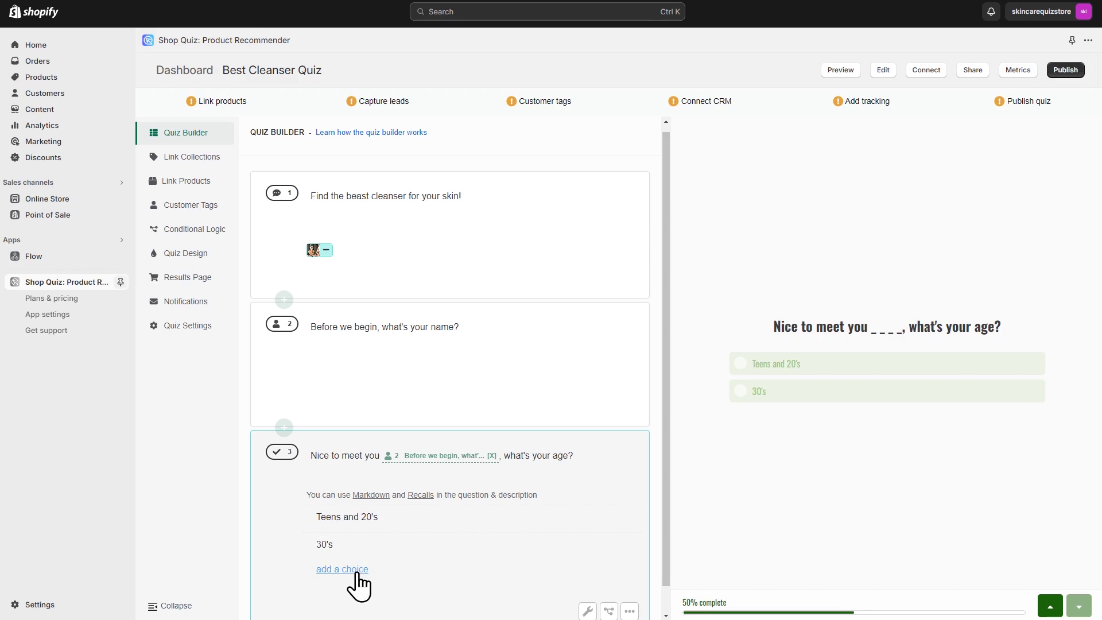
pyautogui.click(356, 570)
pyautogui.write("40's")
pyautogui.click(361, 594)
pyautogui.write("50's and over")
pyautogui.click(405, 356)
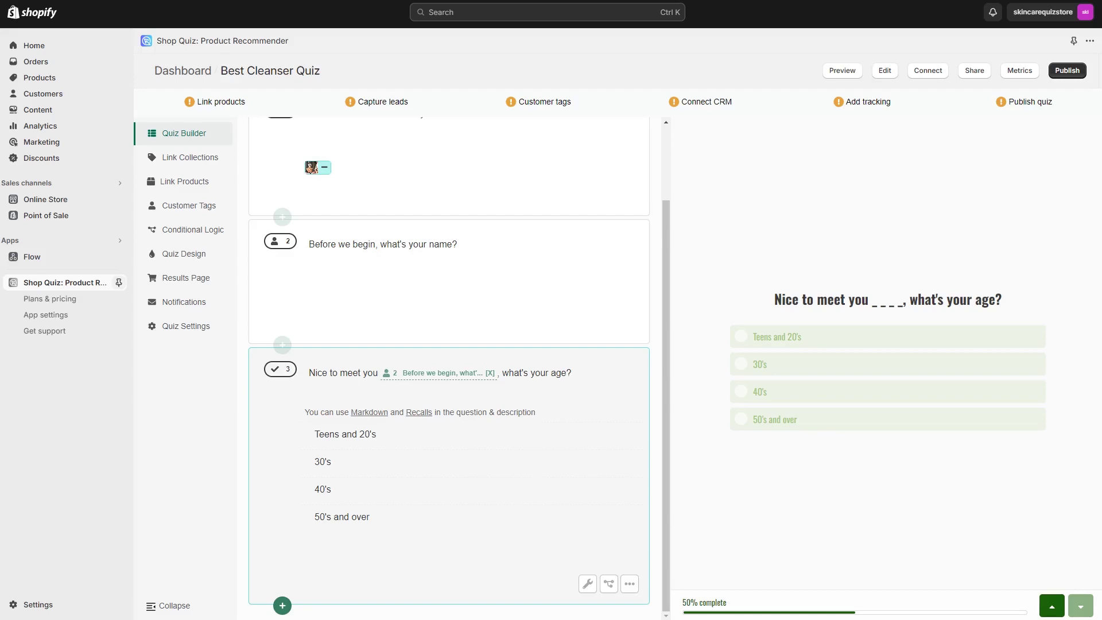
# Add a name-recall skin-feel question with choices Dry and tight, Oily in certain spots, Oily all over, Not too oily, not too dry.
pyautogui.click(282, 605)
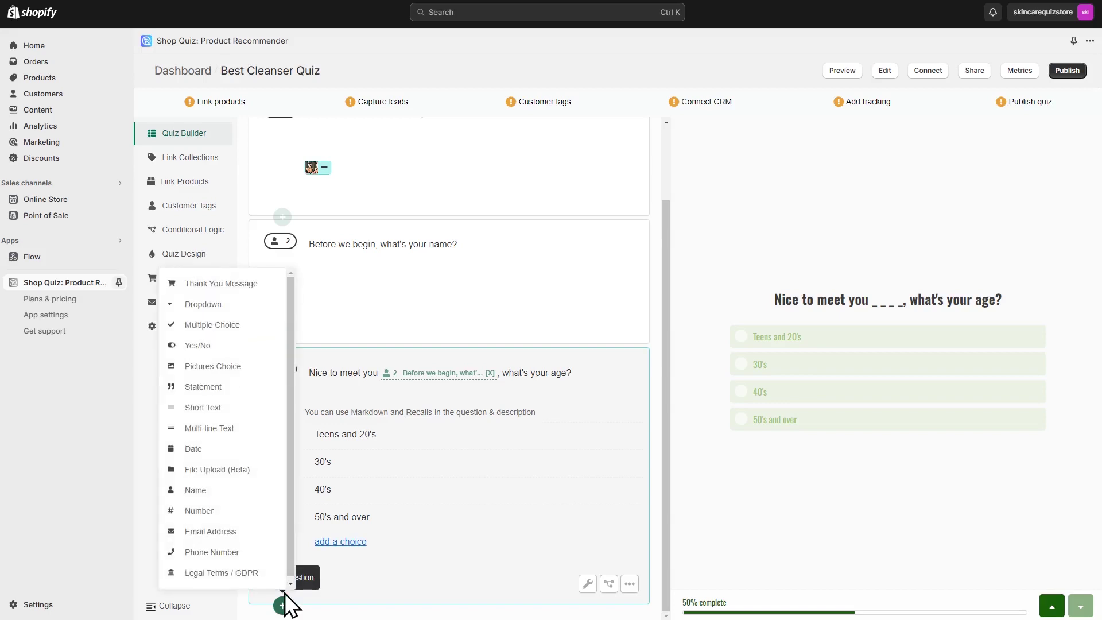
pyautogui.click(225, 329)
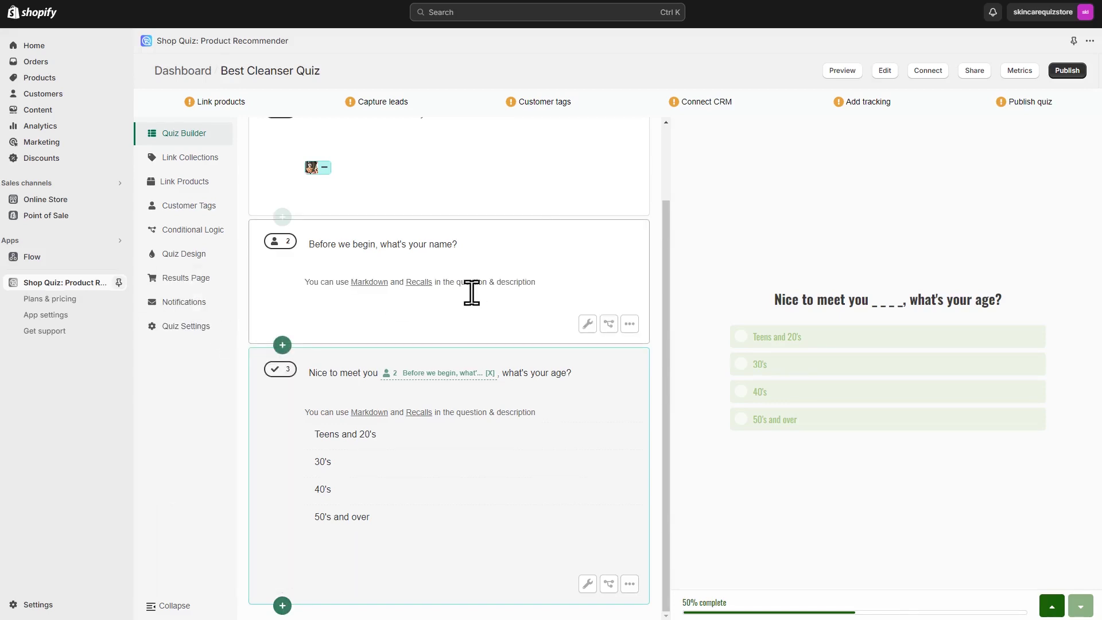
pyautogui.hotkey('ctrl', 'v')
pyautogui.write(', how does your skin feel on an average day?')
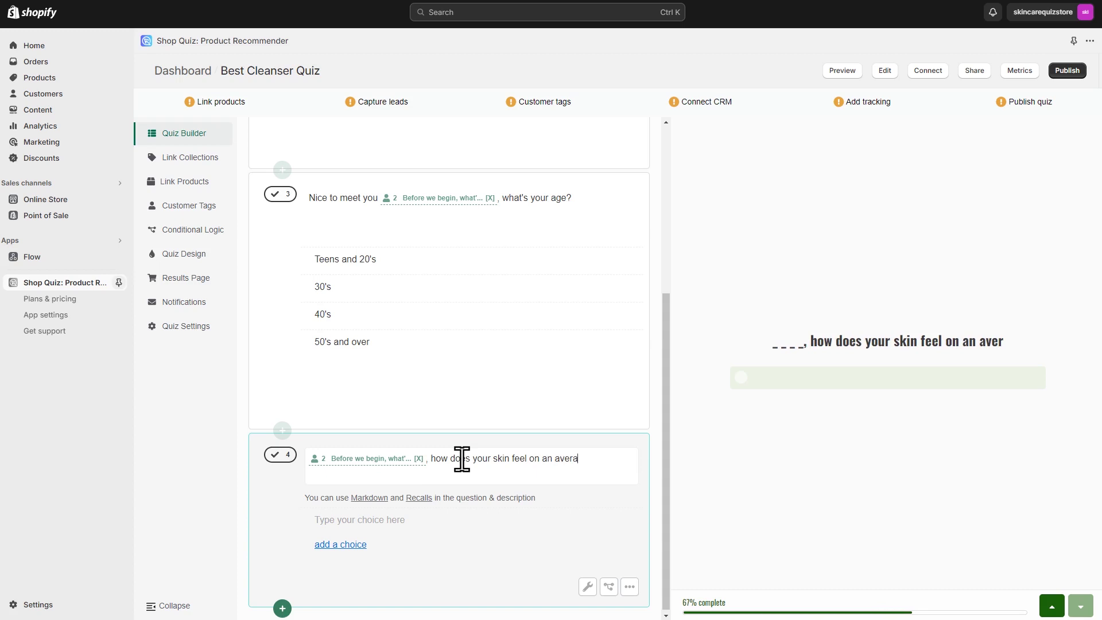
pyautogui.click(427, 520)
pyautogui.write('Dry and tight')
pyautogui.press('Return')
pyautogui.write('Oily in certain spots')
pyautogui.press('Return')
pyautogui.write('Oily all over')
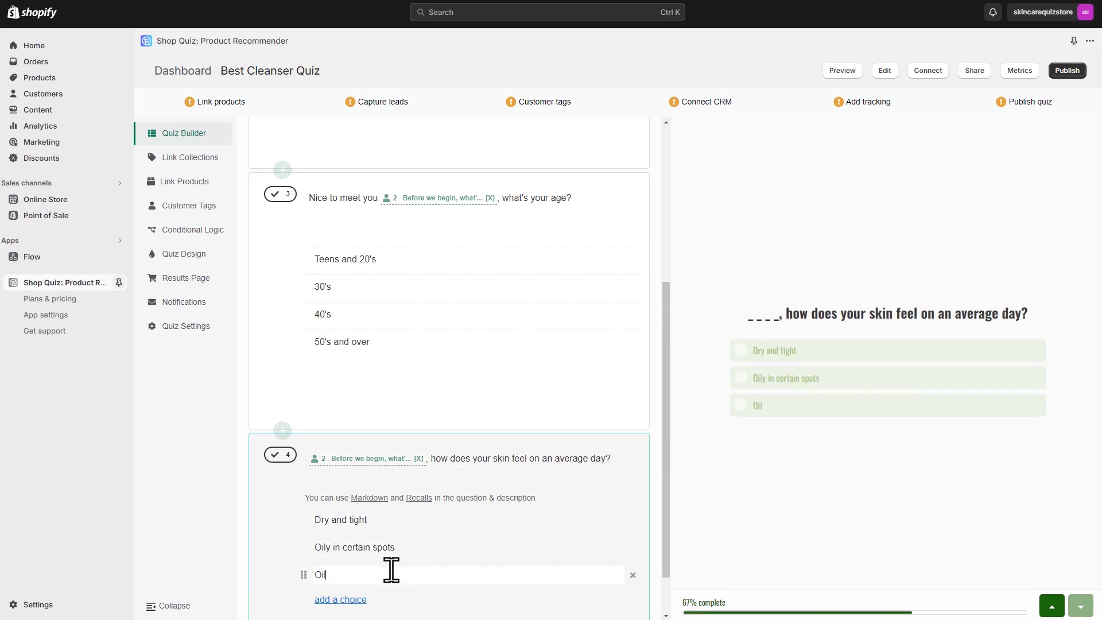
pyautogui.press('Return')
pyautogui.write('Not too oily, not too dry')
pyautogui.press('Escape')
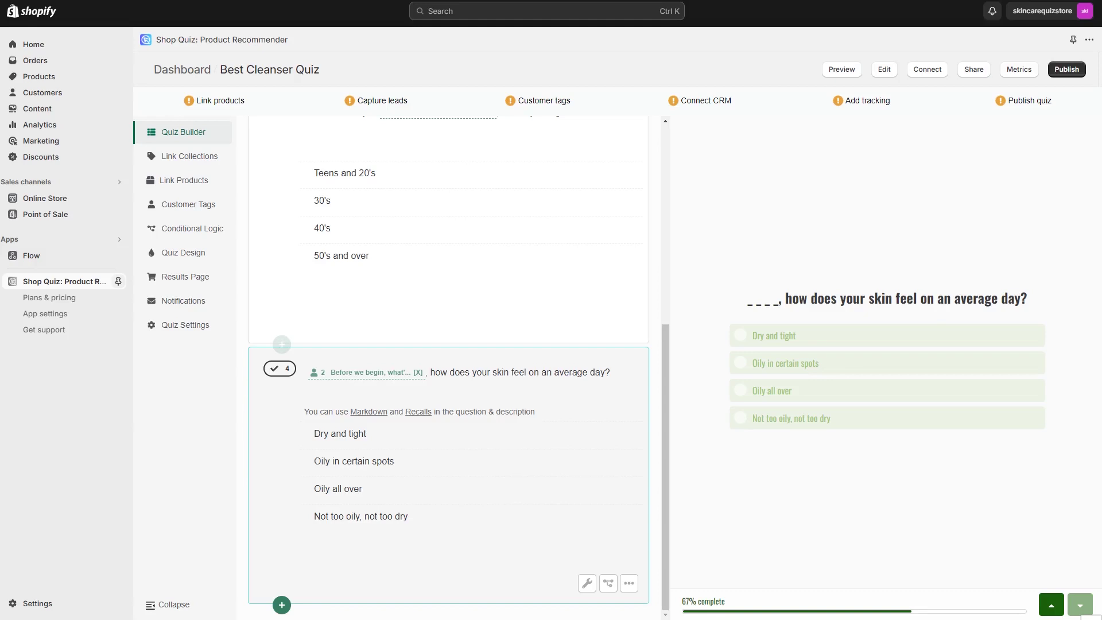
# Add 'What environment do you live in?' with choices Large city, Small city, Countryside, Mosty travelling really.
pyautogui.click(281, 605)
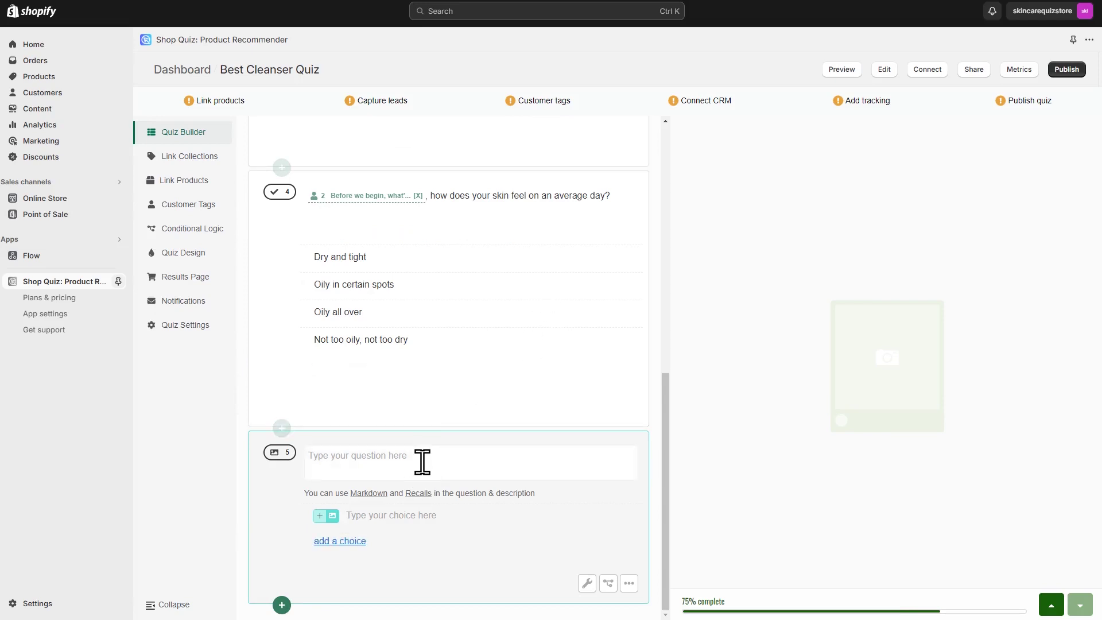
pyautogui.write('What environment do you live in?')
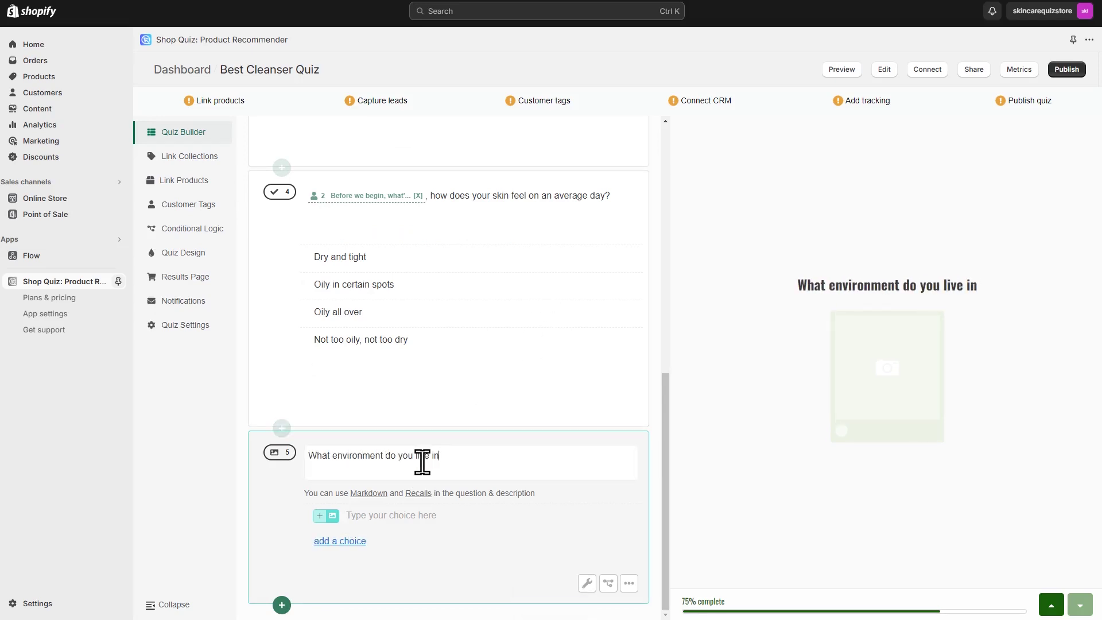
pyautogui.click(411, 516)
pyautogui.write('Large city')
pyautogui.press('Return')
pyautogui.write('Small city')
pyautogui.press('Return')
pyautogui.write('Countryside')
pyautogui.press('Return')
pyautogui.write('Mosty travelling really')
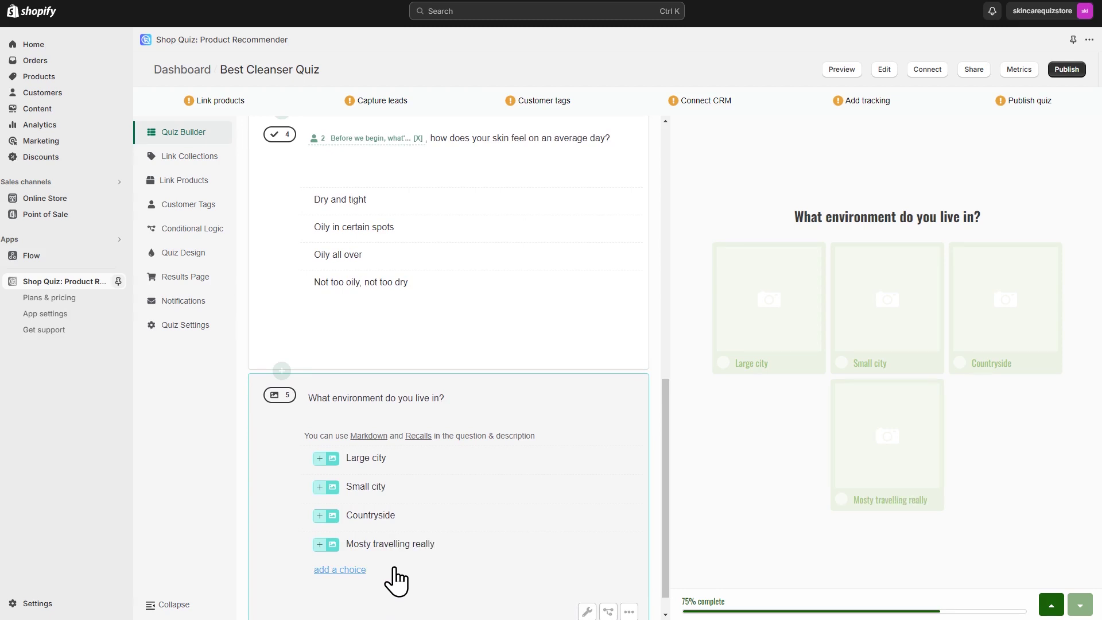
# Attach a matching photo to each of the four environment choices.
pyautogui.scroll(-2, 355, 488)
pyautogui.click(334, 429)
pyautogui.click(335, 296)
pyautogui.click(531, 483)
pyautogui.click(333, 458)
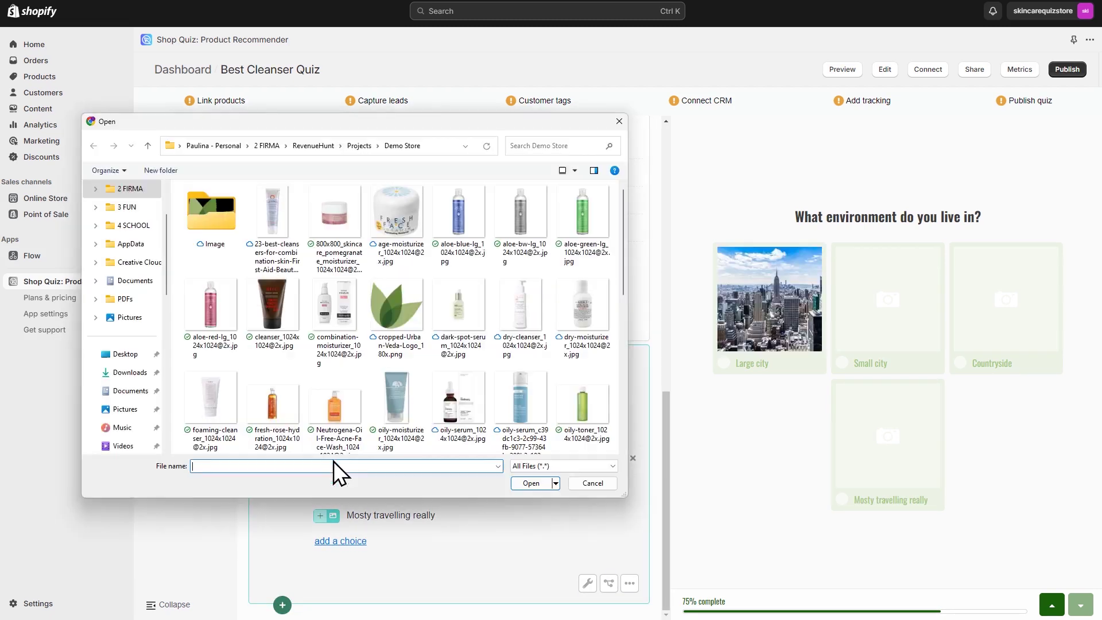
pyautogui.click(396, 297)
pyautogui.click(530, 483)
pyautogui.click(333, 487)
pyautogui.click(272, 296)
pyautogui.click(530, 483)
pyautogui.click(334, 516)
pyautogui.click(459, 297)
pyautogui.click(531, 483)
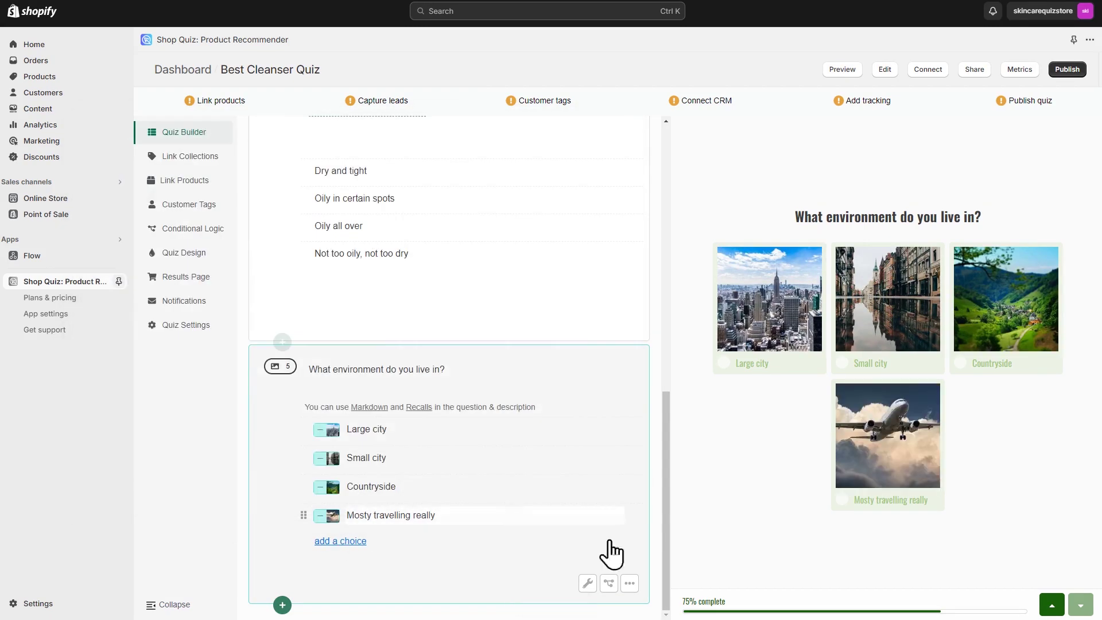
# Add an optional email question: 'Leave your email to receive 25% off of your next purchase:'.
pyautogui.click(282, 605)
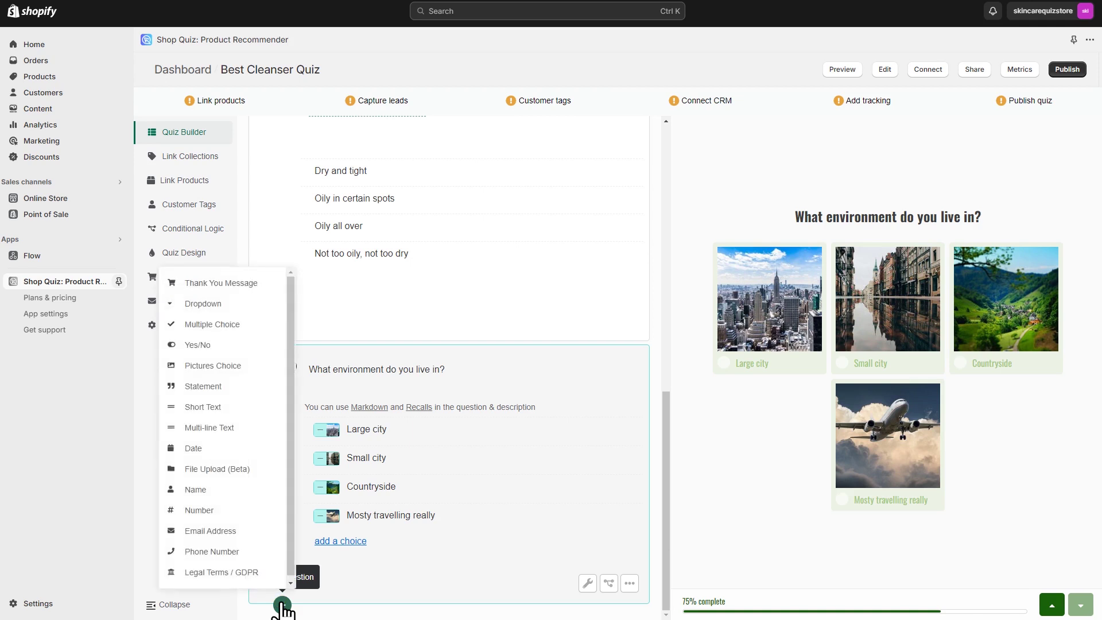
pyautogui.click(239, 537)
pyautogui.scroll(-3, 422, 436)
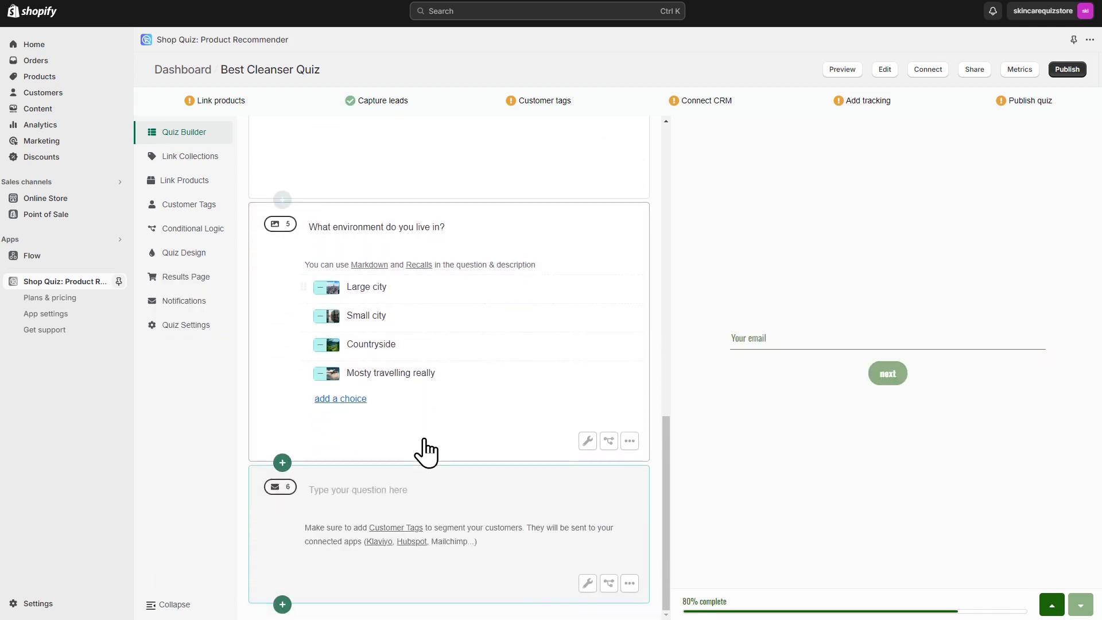
pyautogui.click(403, 489)
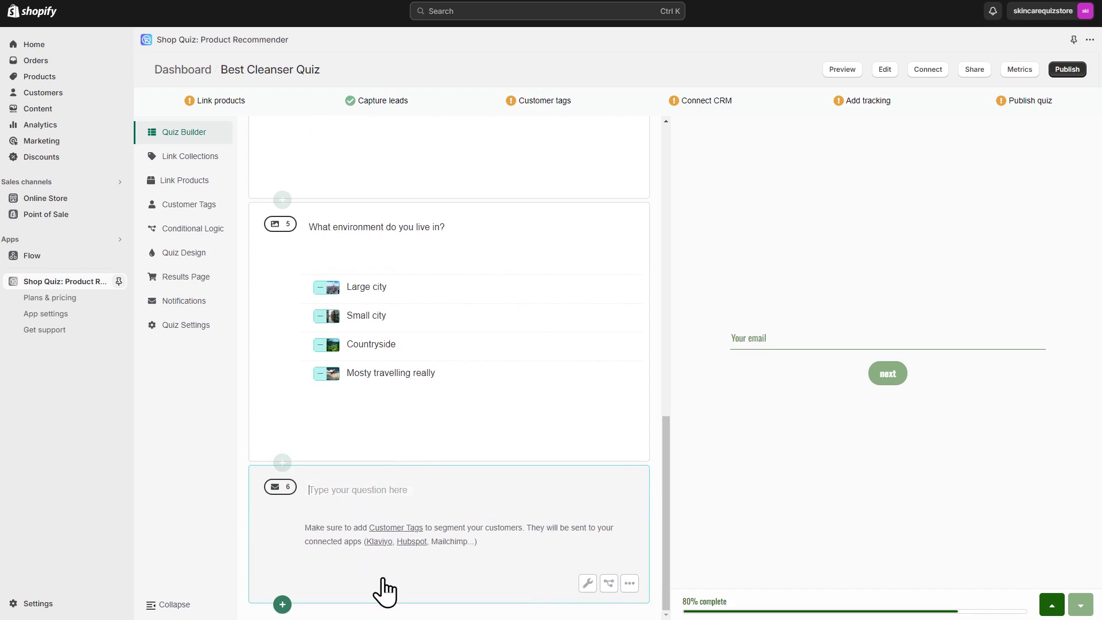
pyautogui.write('Leave your email to receive 25% off of your nex')
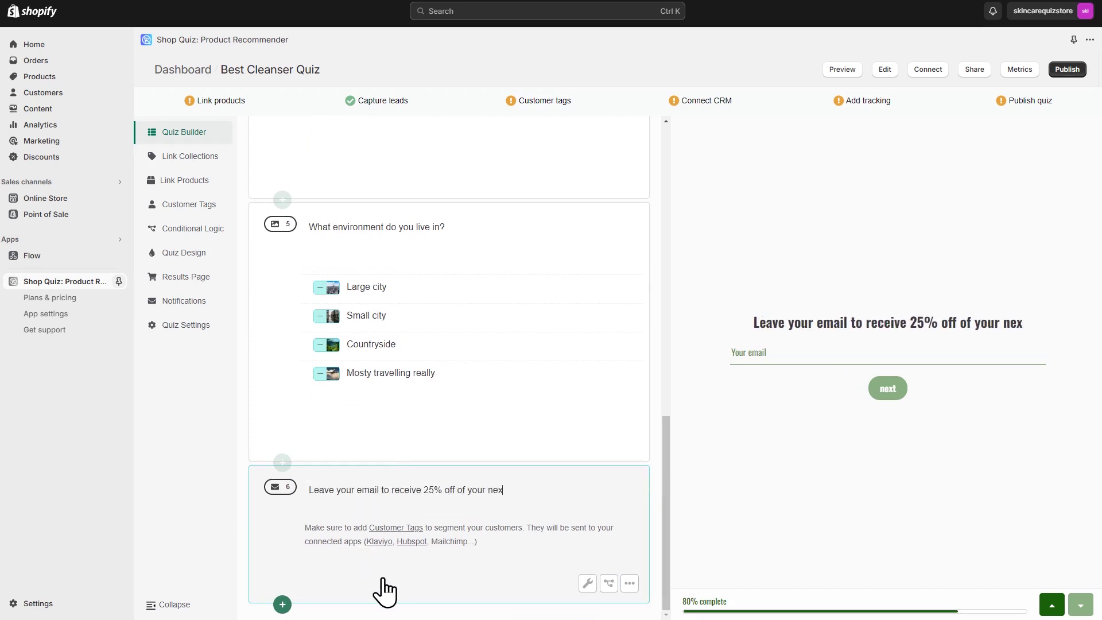
pyautogui.write('t purchase:')
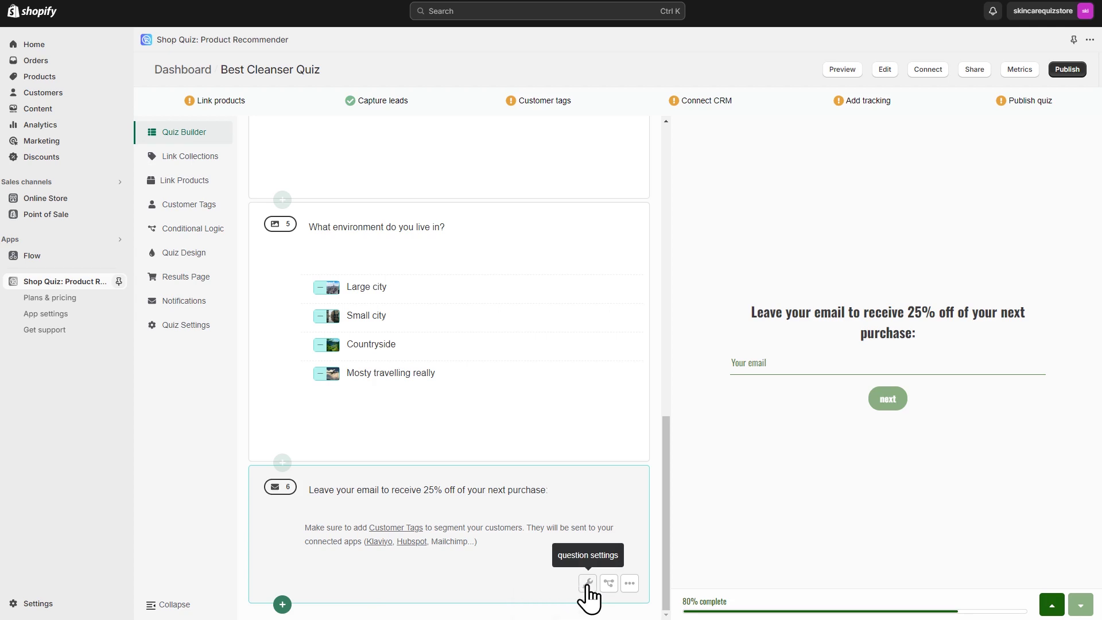
pyautogui.click(588, 583)
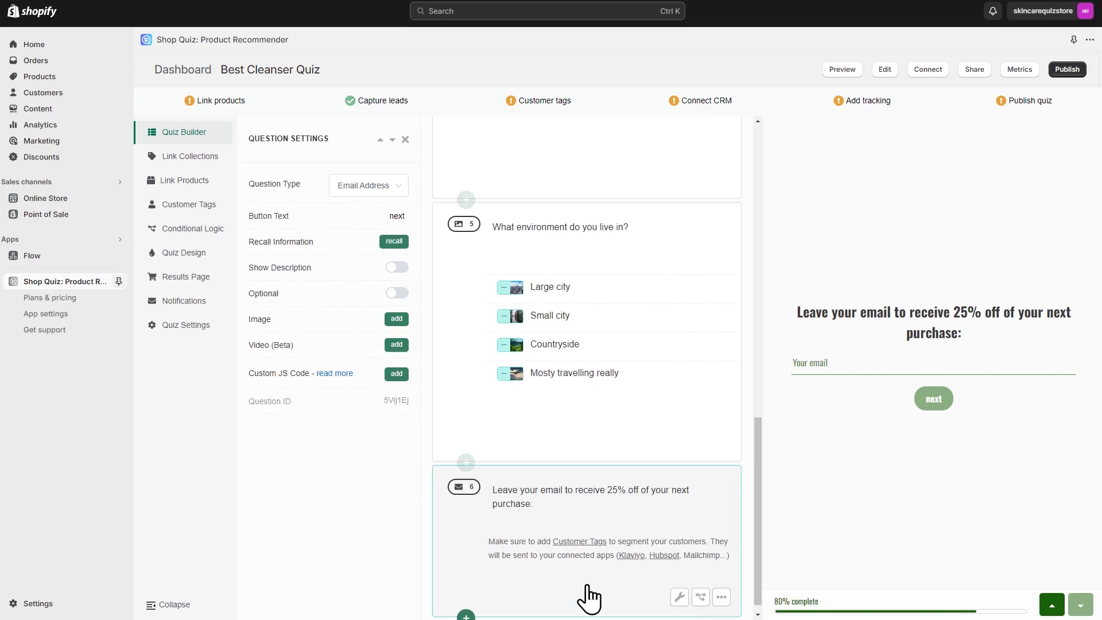
pyautogui.click(395, 294)
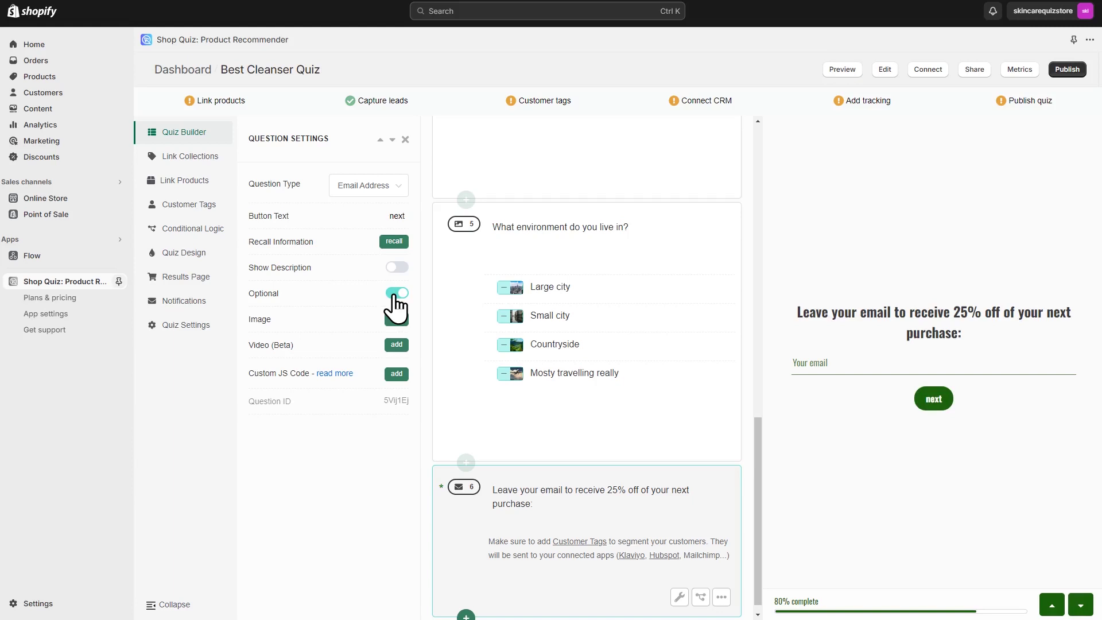
# Drag the environment question above the skin-feel question so it becomes question 4.
pyautogui.click(406, 140)
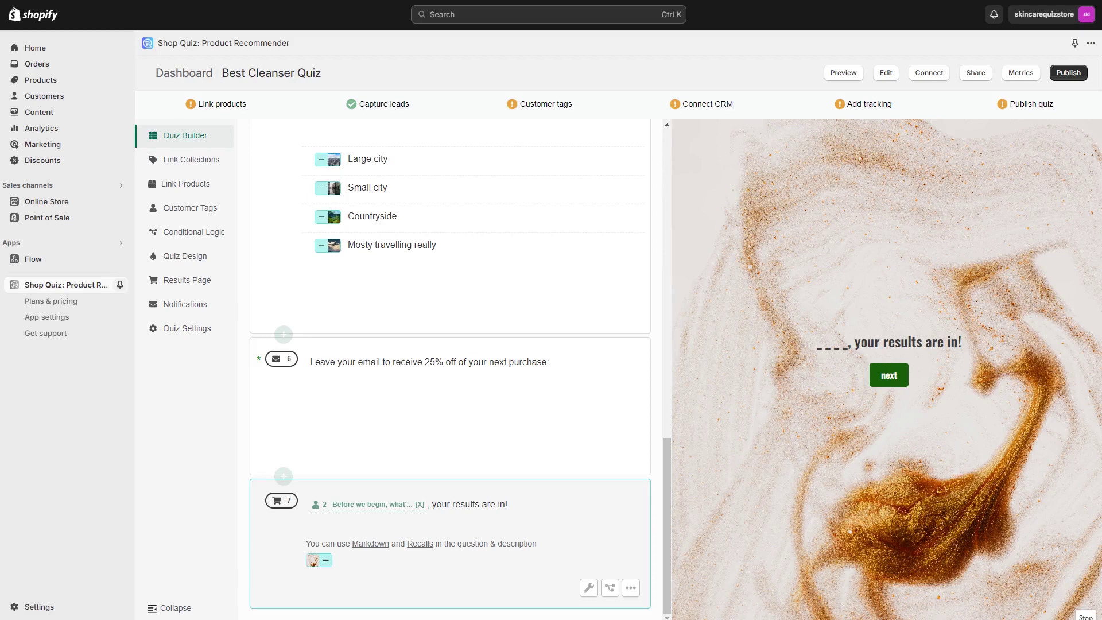
pyautogui.scroll(7, 478, 451)
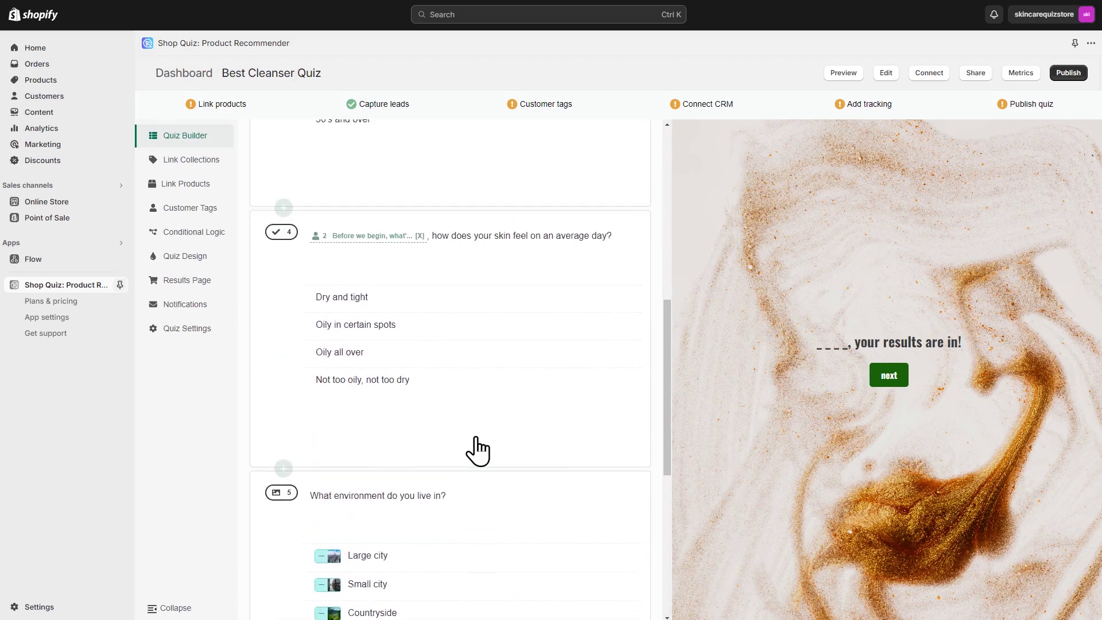
pyautogui.moveTo(282, 495); pyautogui.dragTo(288, 327)
pyautogui.moveTo(277, 239); pyautogui.dragTo(284, 498)
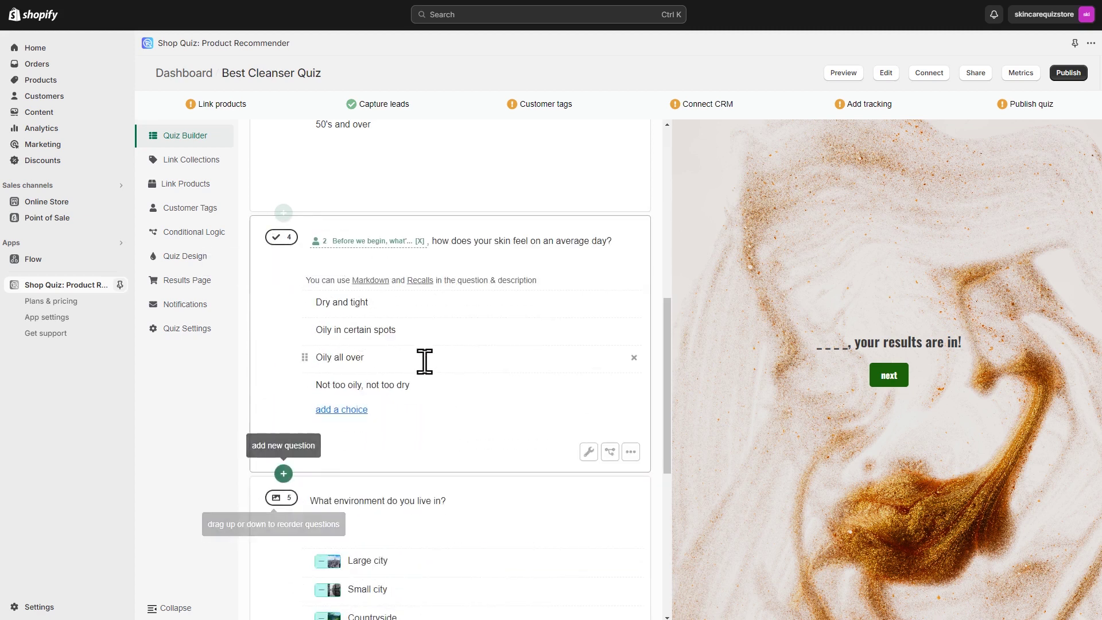
pyautogui.scroll(-7, 425, 361)
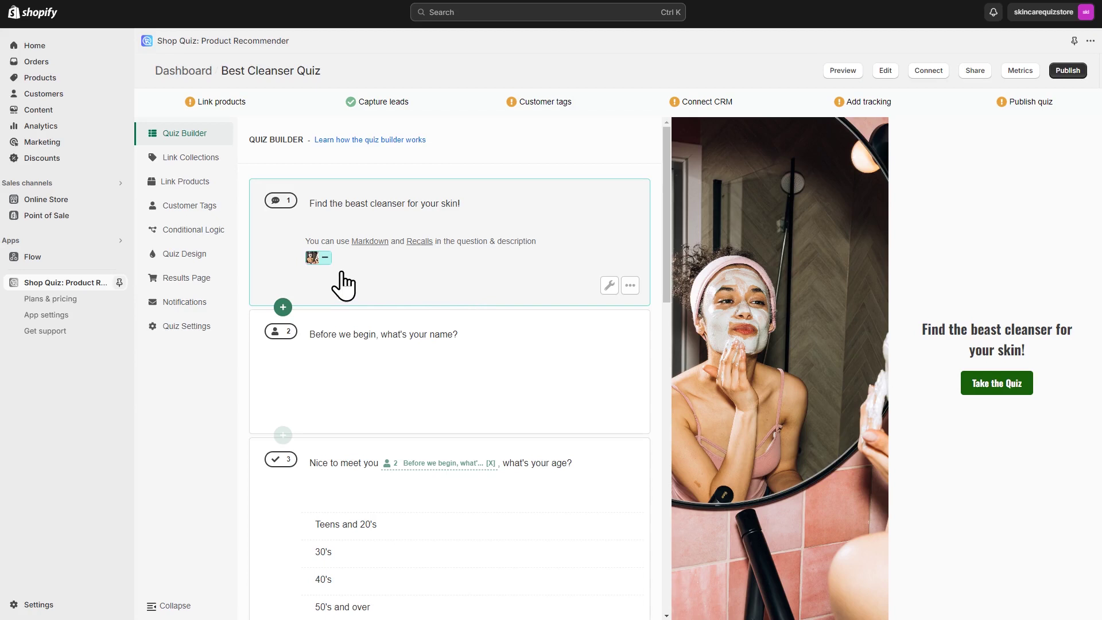
# Open Quiz Design, browse My Themes, then return to editing the Wine theme.
pyautogui.click(184, 254)
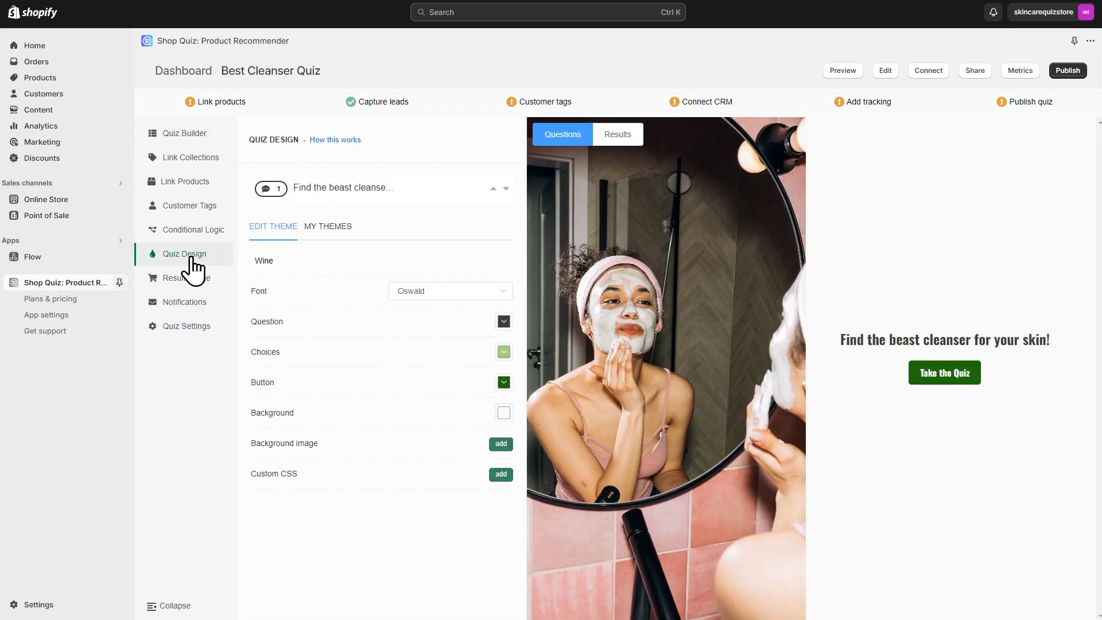
pyautogui.click(330, 228)
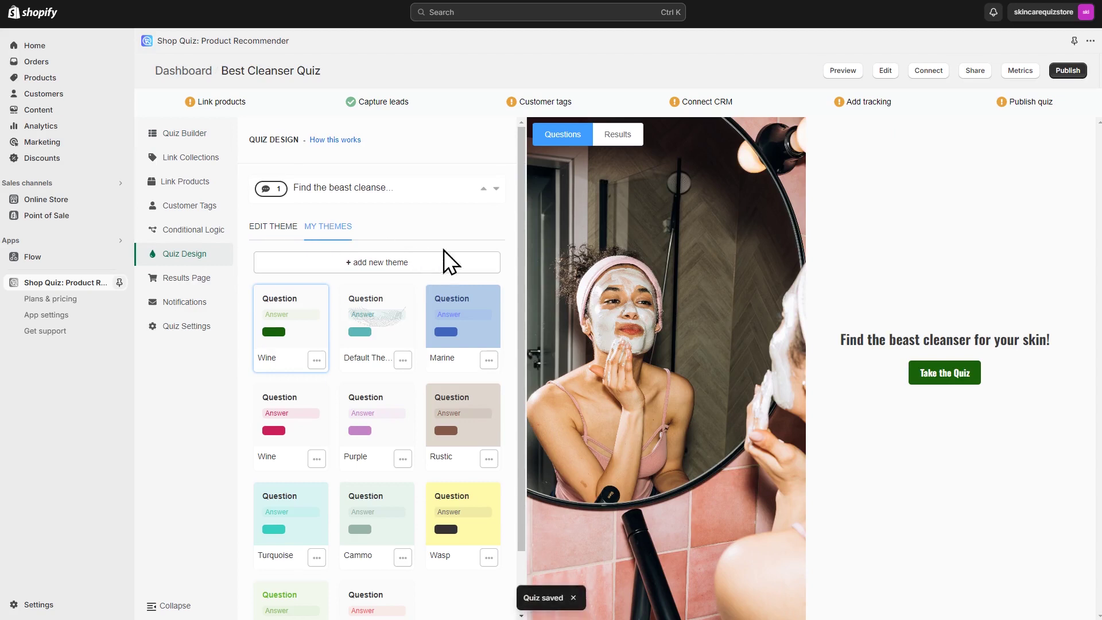
pyautogui.moveTo(524, 260)
pyautogui.mouseDown()
pyautogui.moveTo(530, 345)
pyautogui.moveTo(525, 252)
pyautogui.mouseUp()
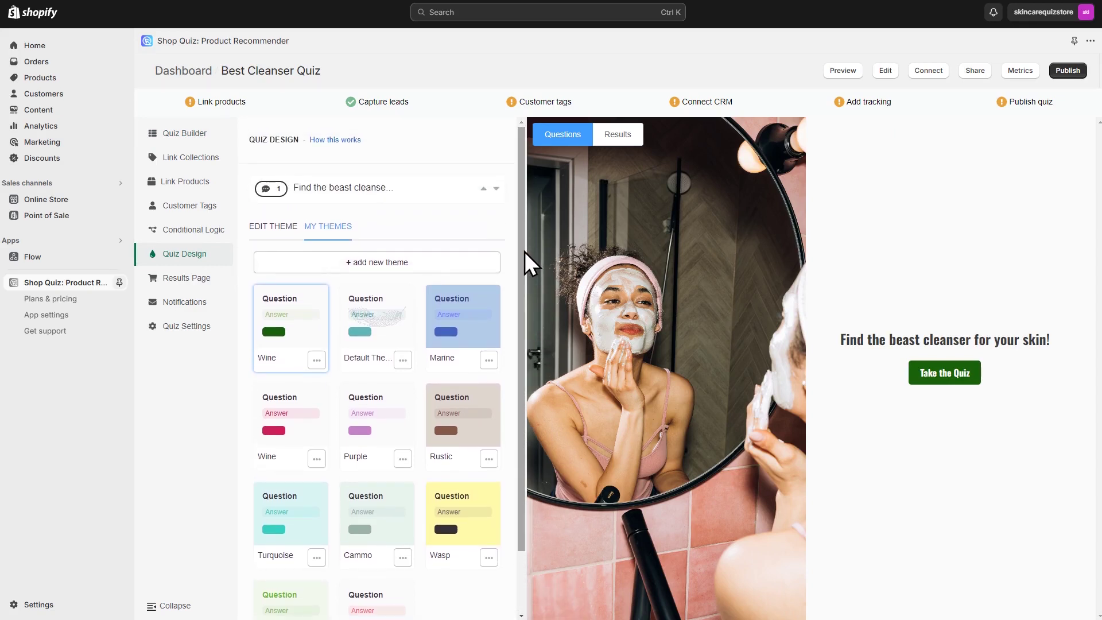
pyautogui.click(276, 227)
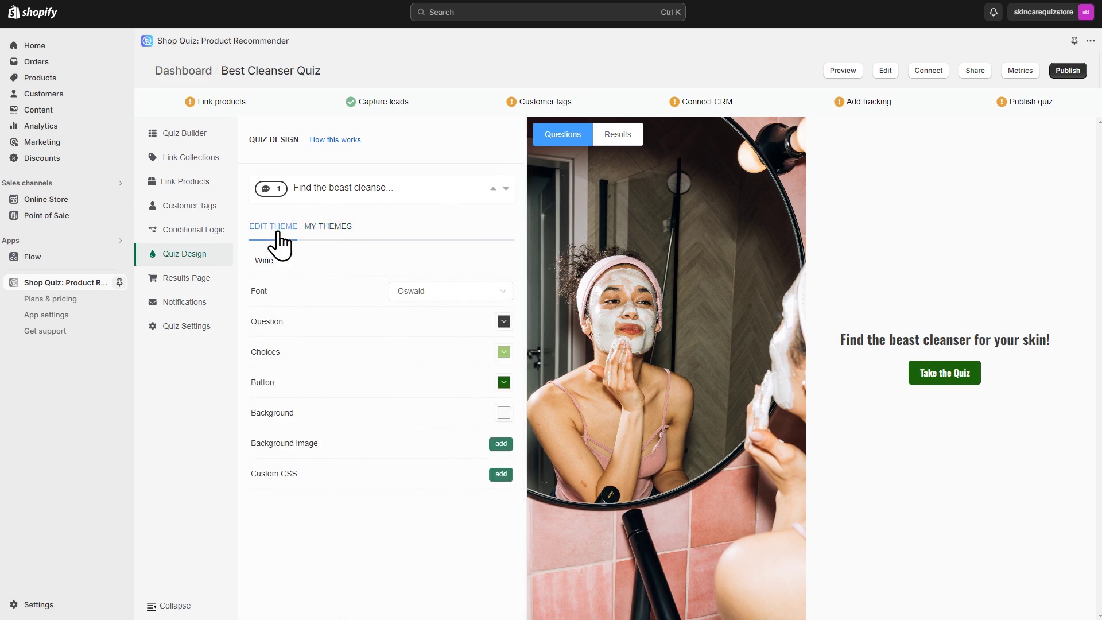
# Switch the font to Roboto and set a soft pink #DEC5C5 background with a sandy swirl image.
pyautogui.click(506, 291)
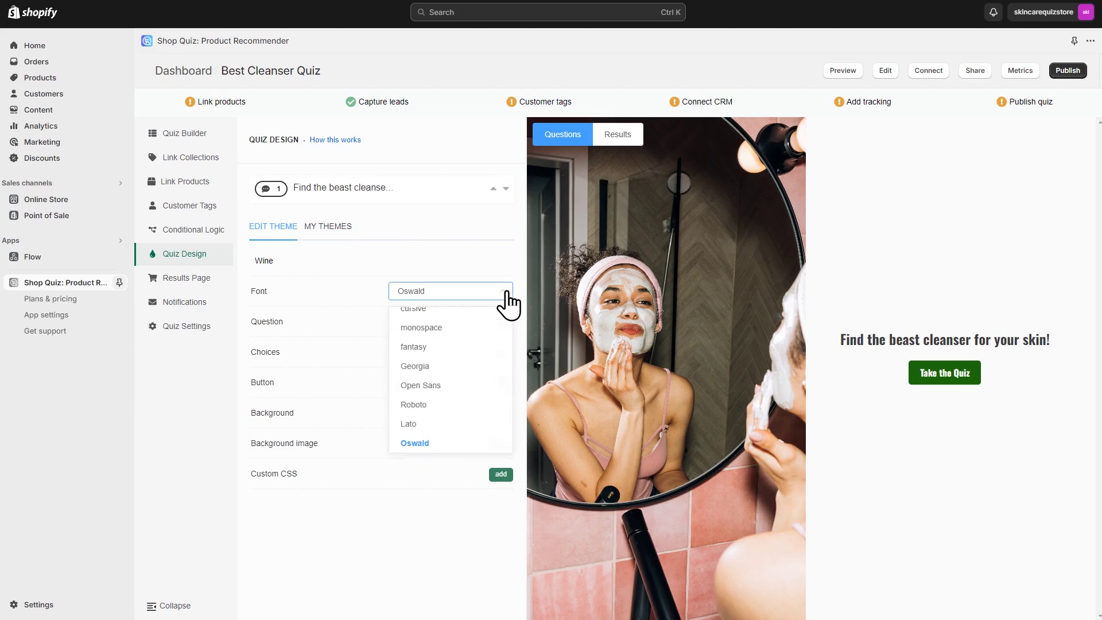
pyautogui.click(446, 409)
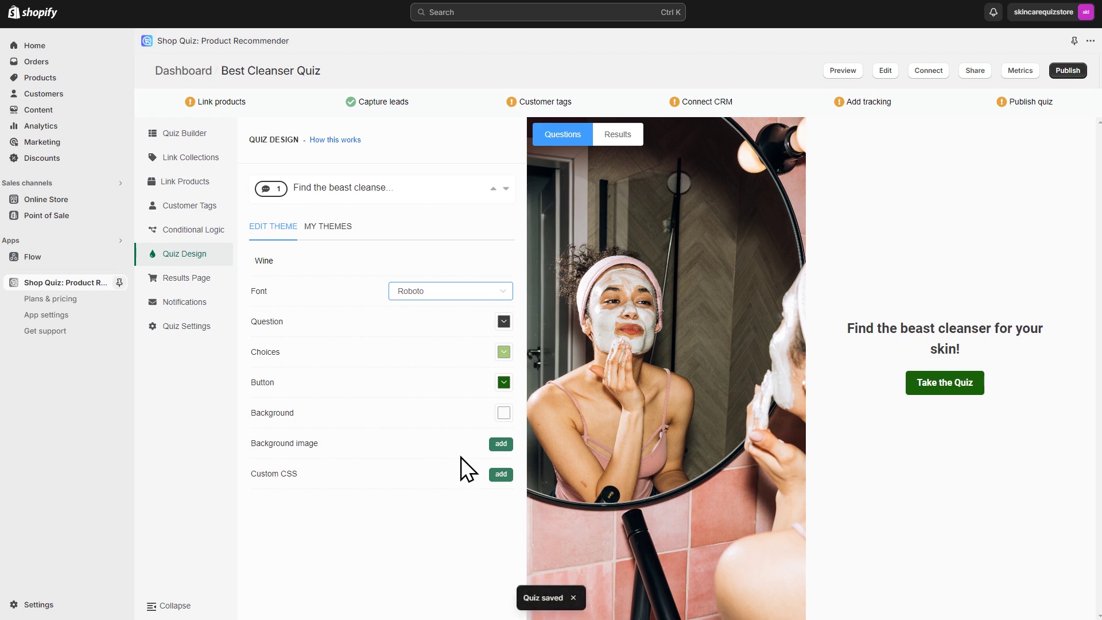
pyautogui.click(504, 414)
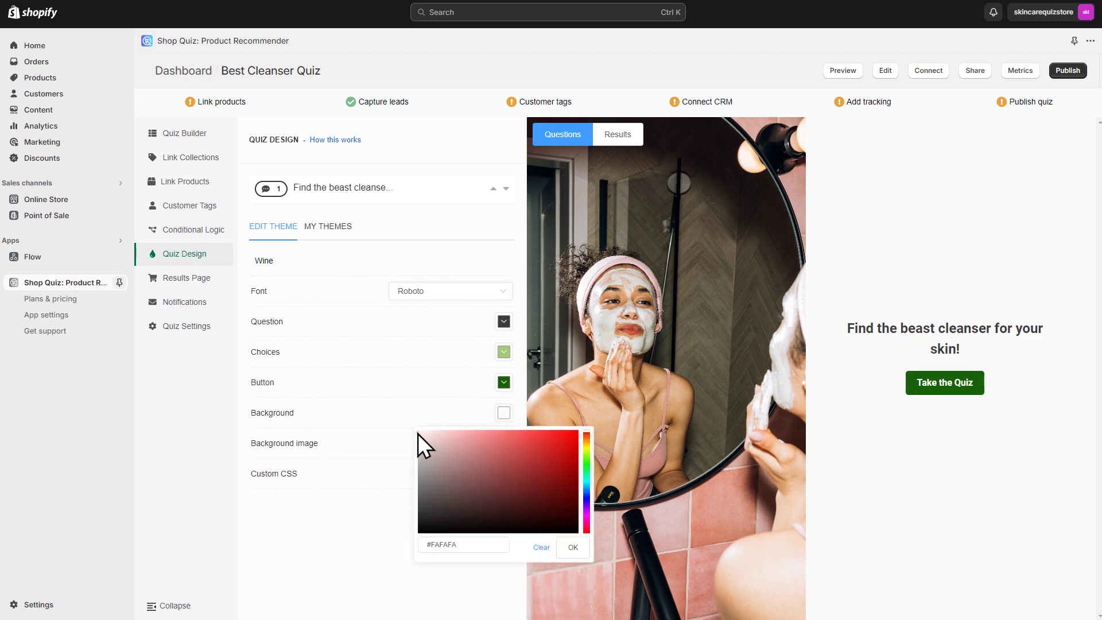
pyautogui.moveTo(423, 435); pyautogui.dragTo(438, 446)
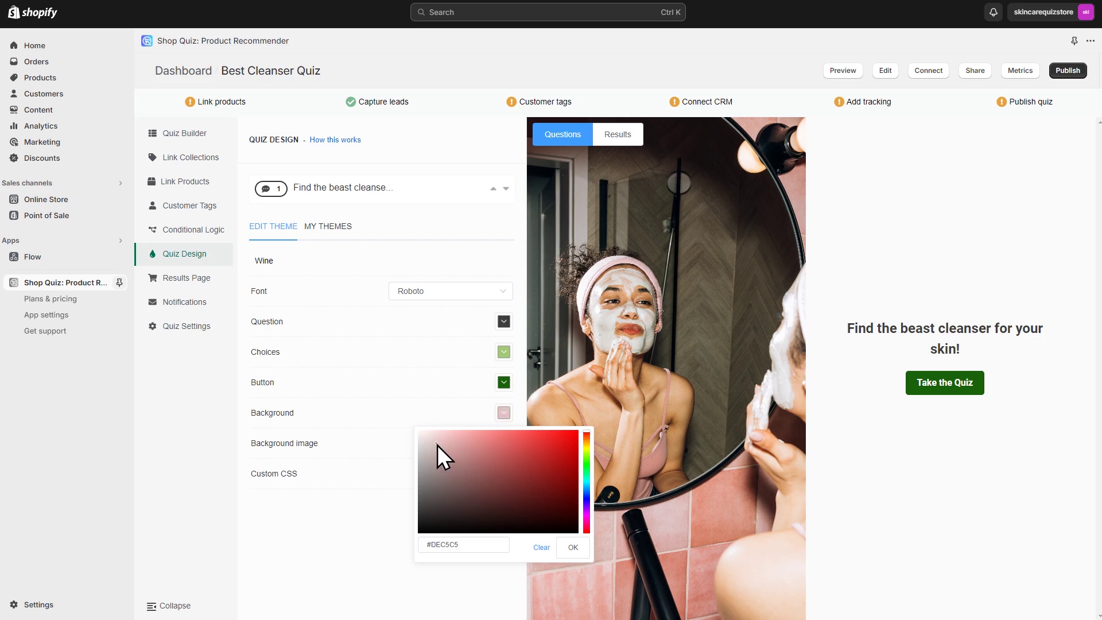
pyautogui.click(572, 547)
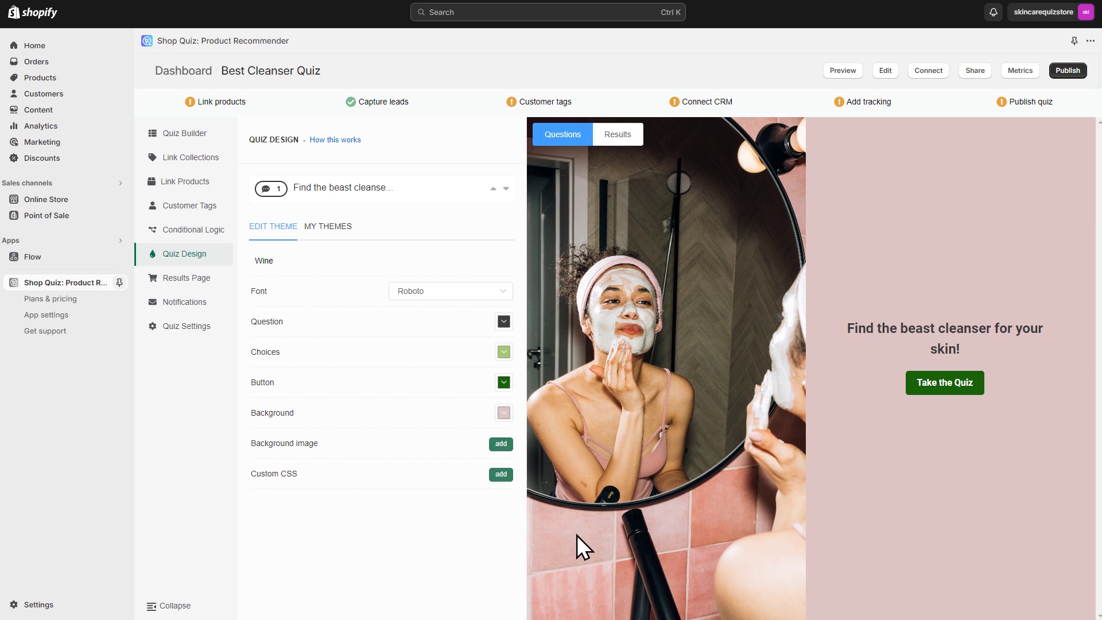
pyautogui.click(501, 443)
pyautogui.doubleClick(472, 386)
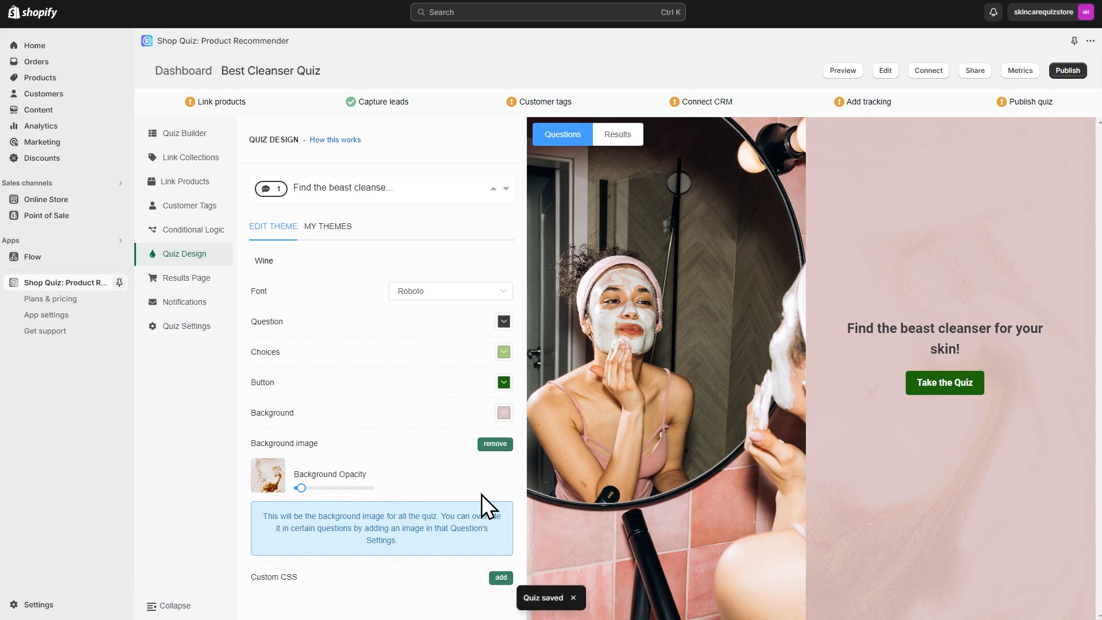
# Change the button colour to brown.
pyautogui.click(504, 383)
pyautogui.click(580, 402)
pyautogui.click(477, 450)
pyautogui.click(566, 520)
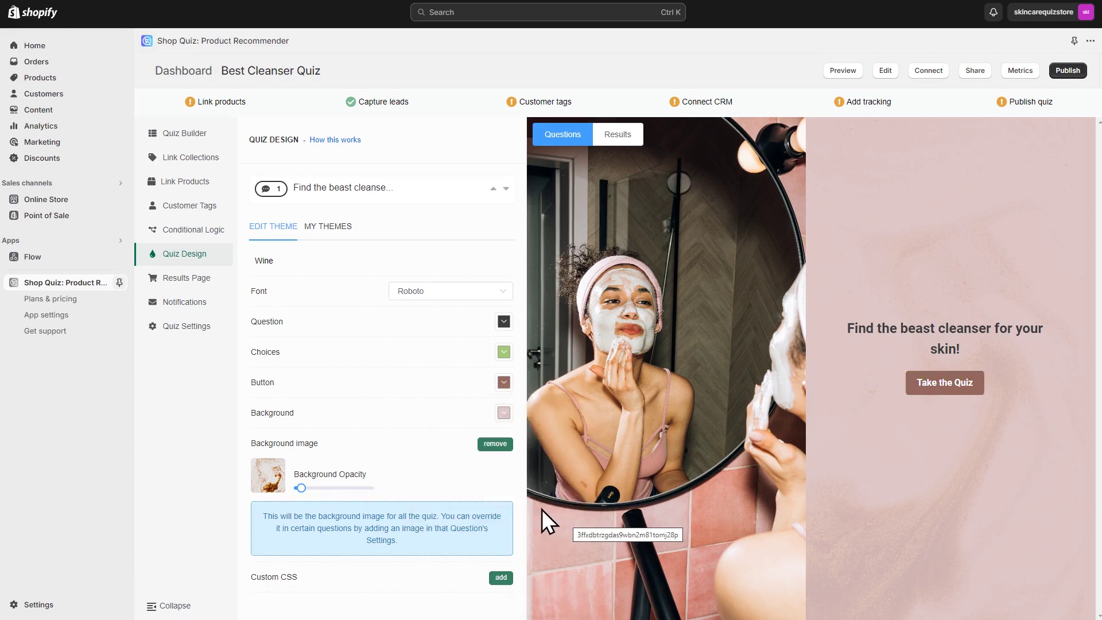
# Add custom CSS button#cta { border-radius: 20px; } and rename the theme to Cleanser Theme.
pyautogui.click(506, 580)
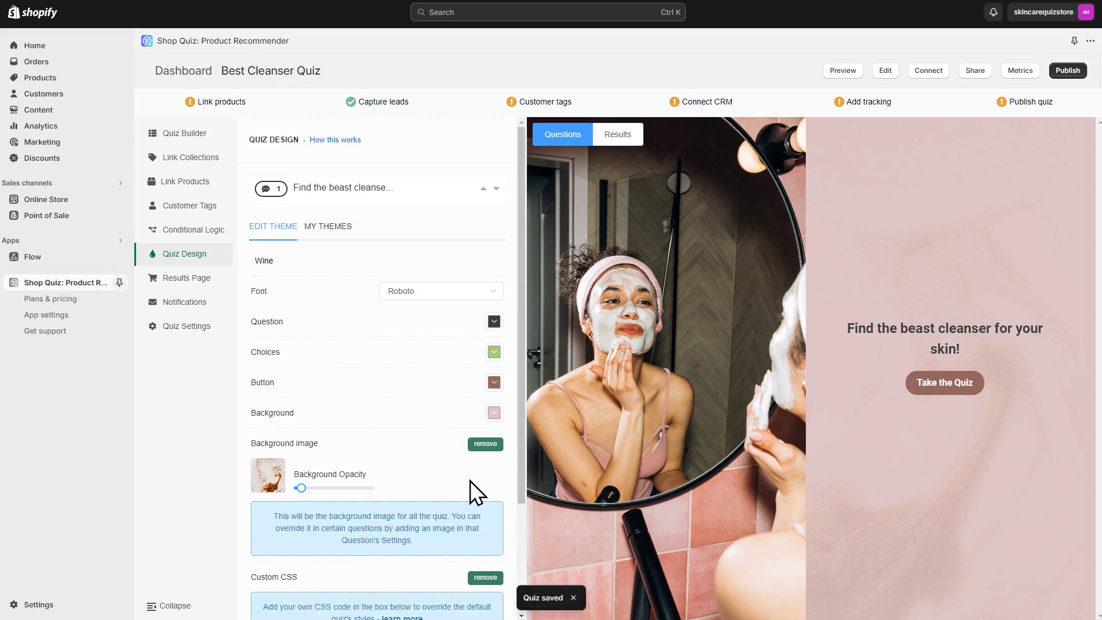
pyautogui.scroll(-3, 469, 480)
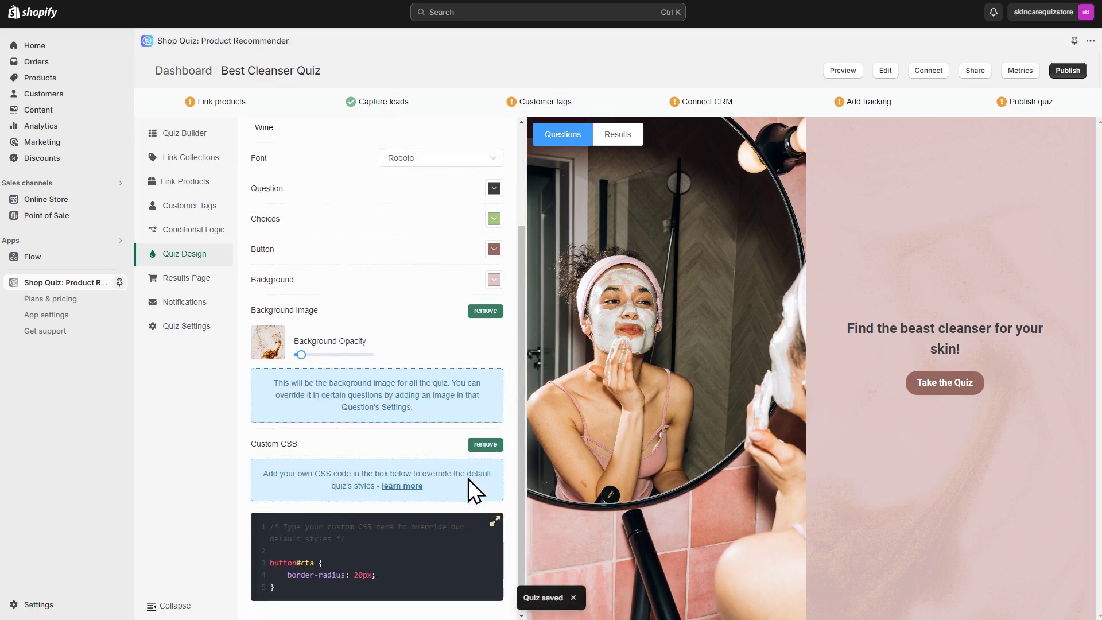
pyautogui.click(414, 577)
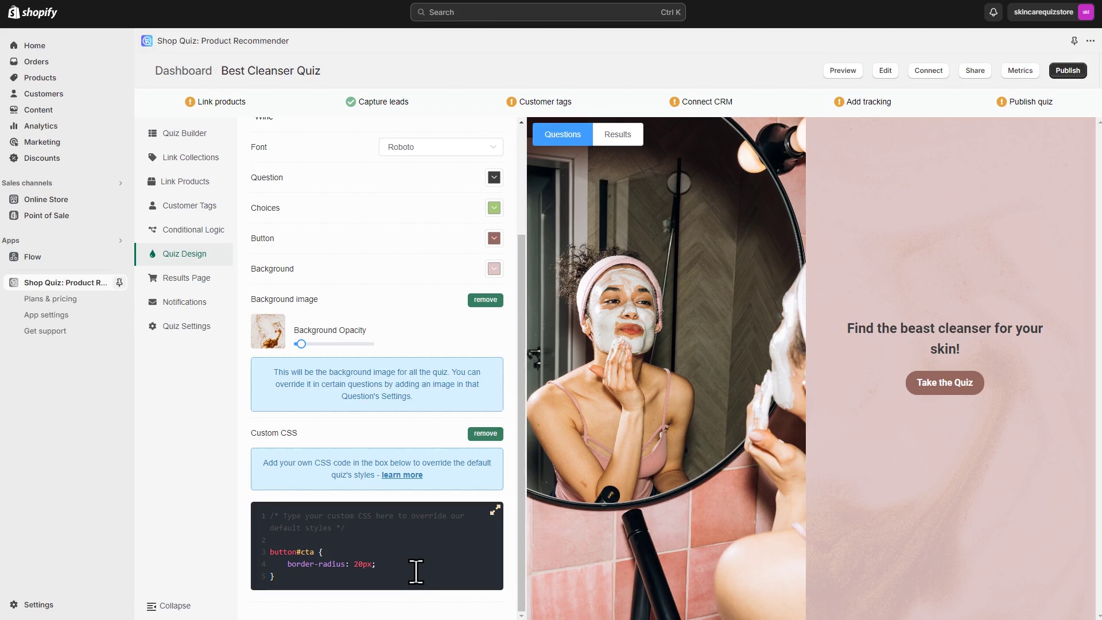
pyautogui.scroll(3, 416, 572)
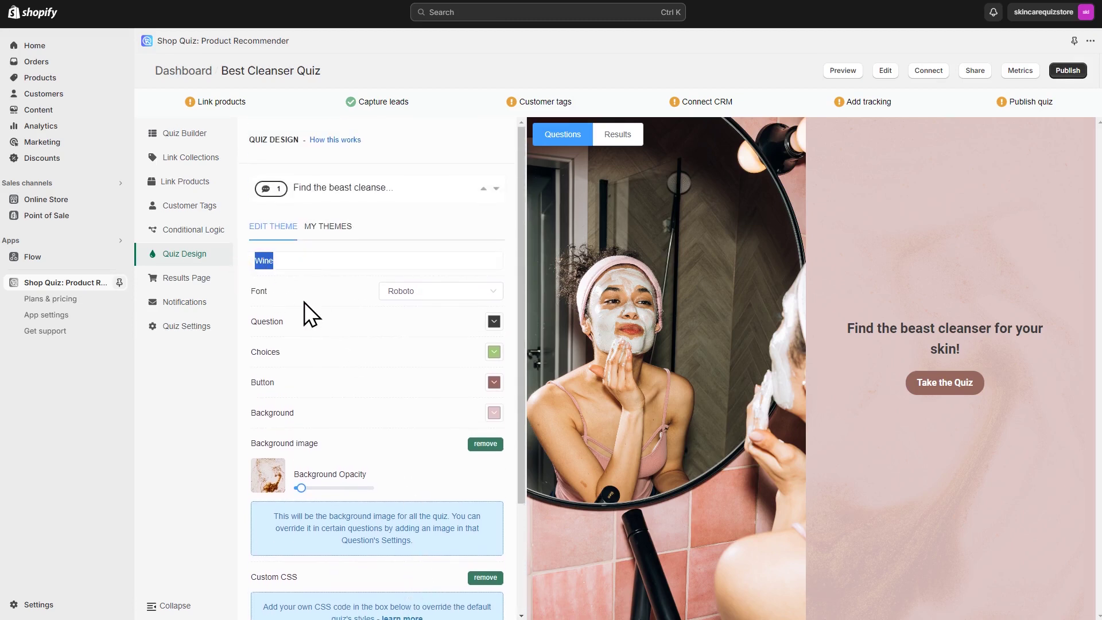
pyautogui.write('Cleanser Theme')
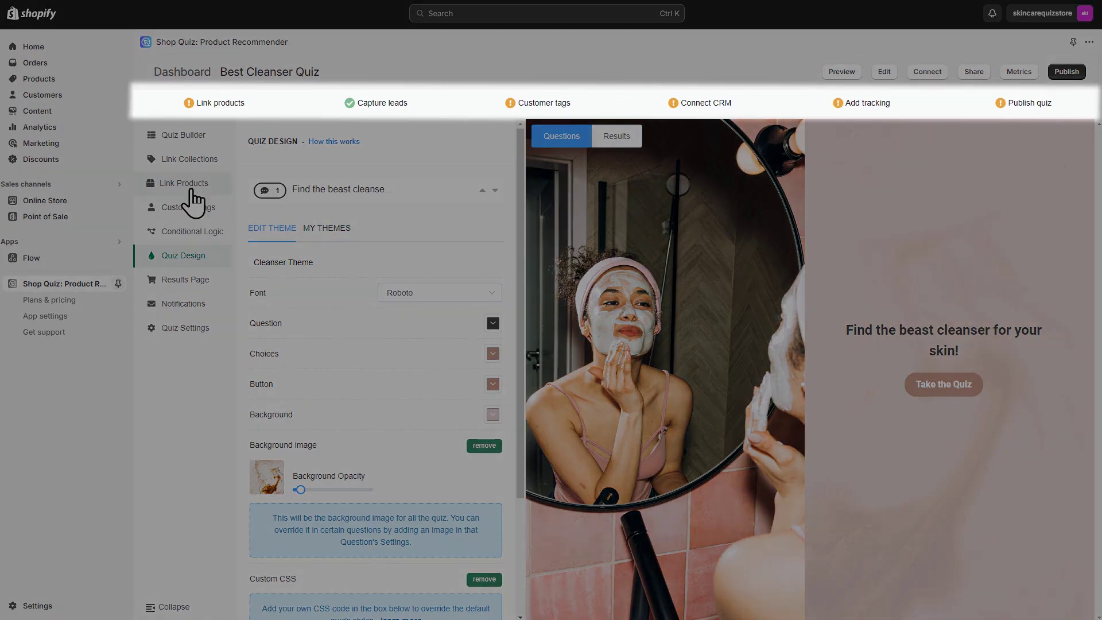
# Link Teens and 20's to All Natural, Foaming Cream, Morning and Redness-Relief cleansers.
pyautogui.click(190, 191)
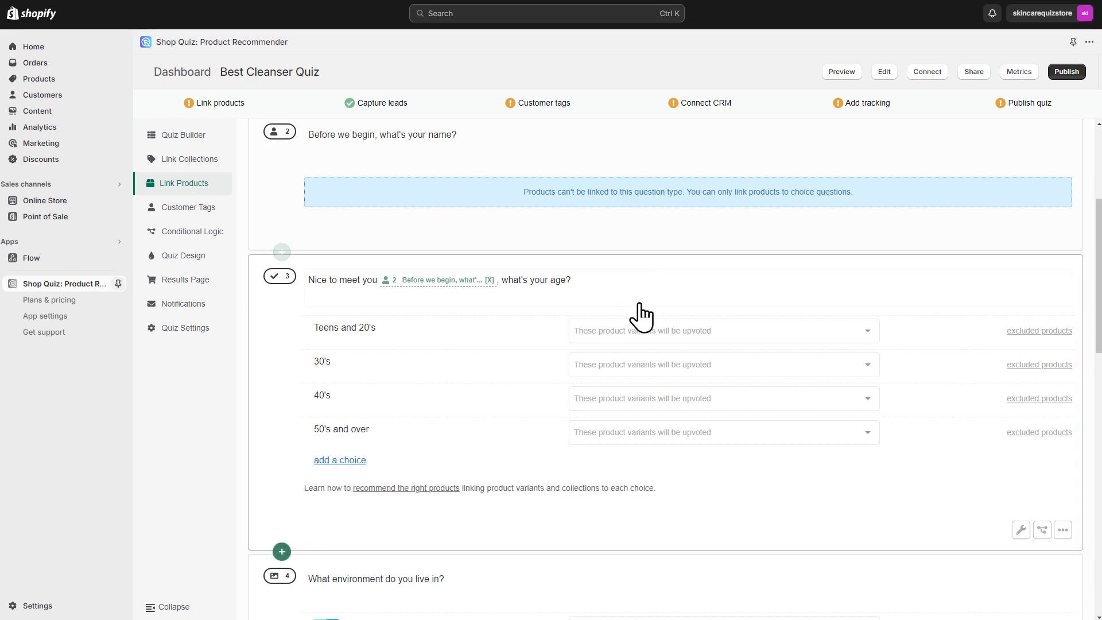
pyautogui.click(631, 330)
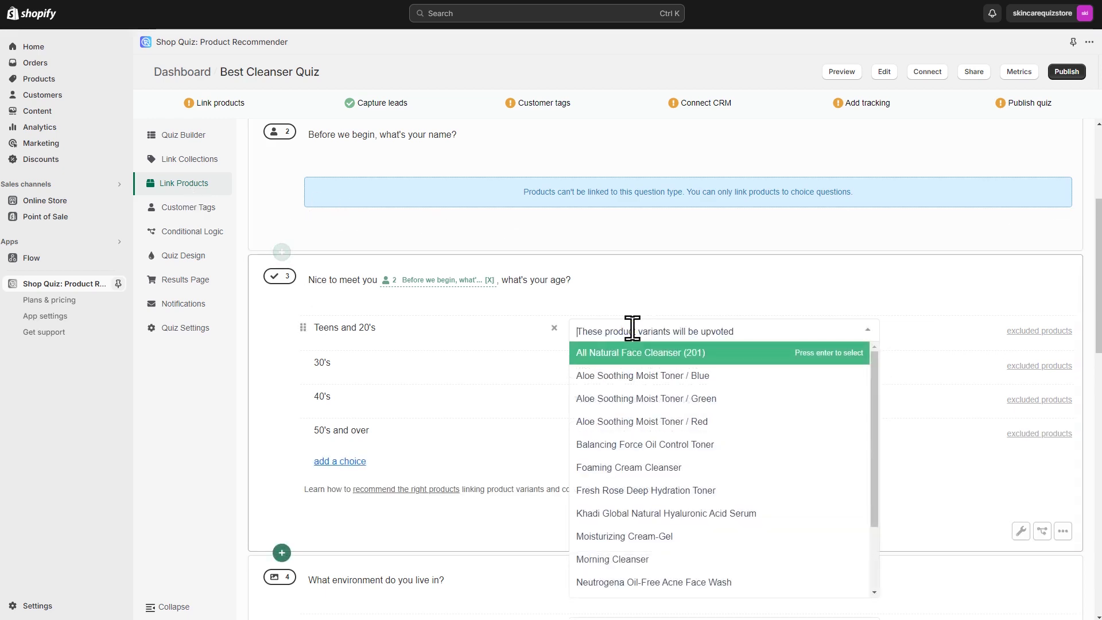
pyautogui.click(638, 354)
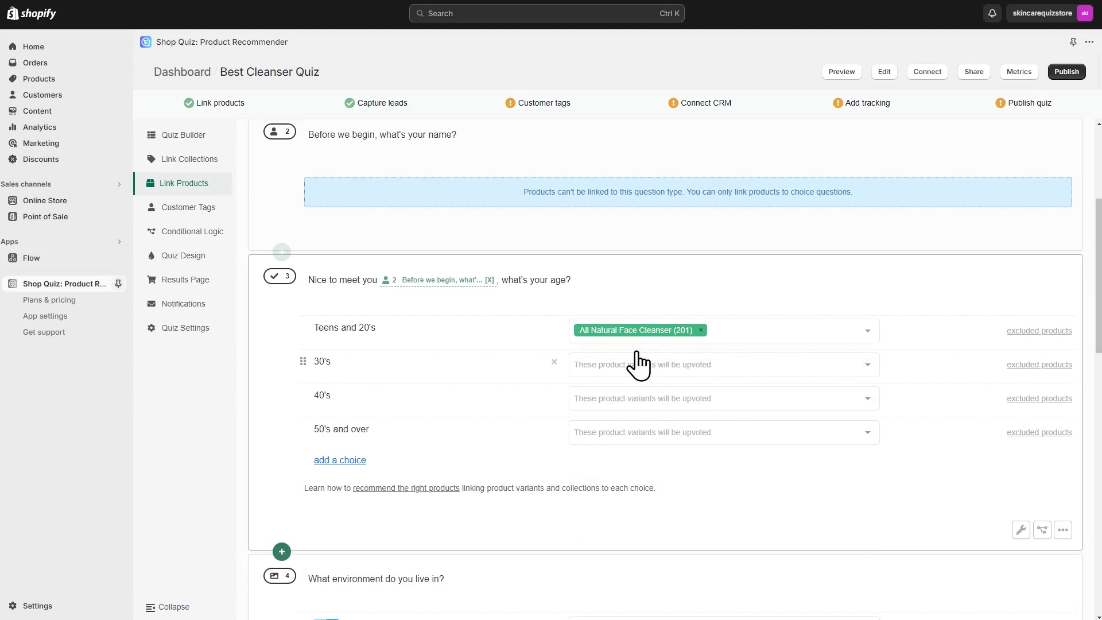
pyautogui.click(786, 346)
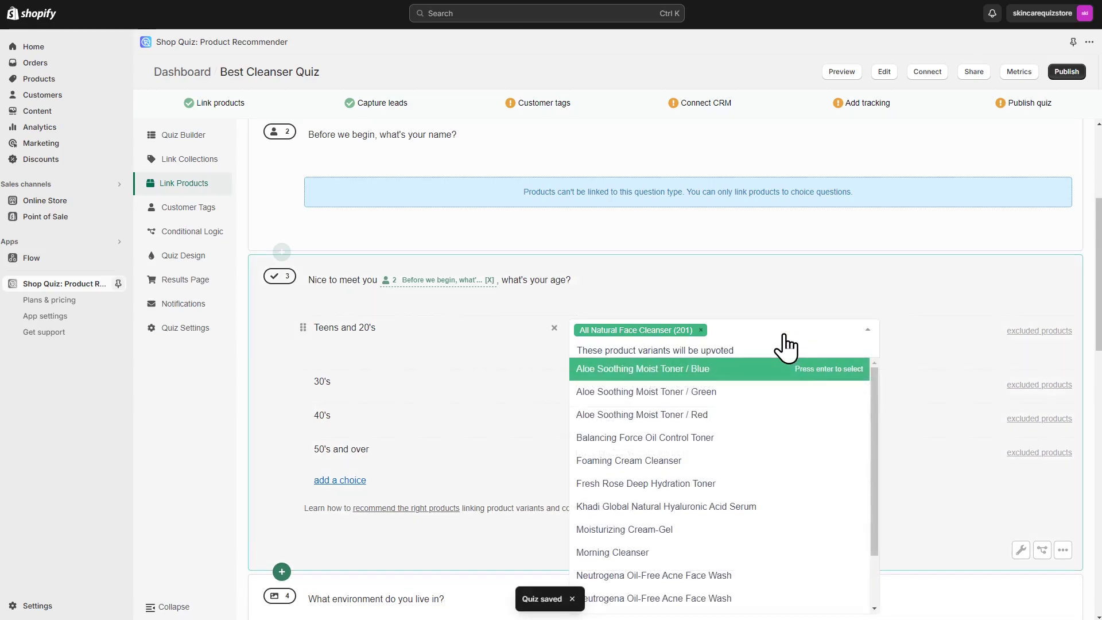
pyautogui.write('cleans')
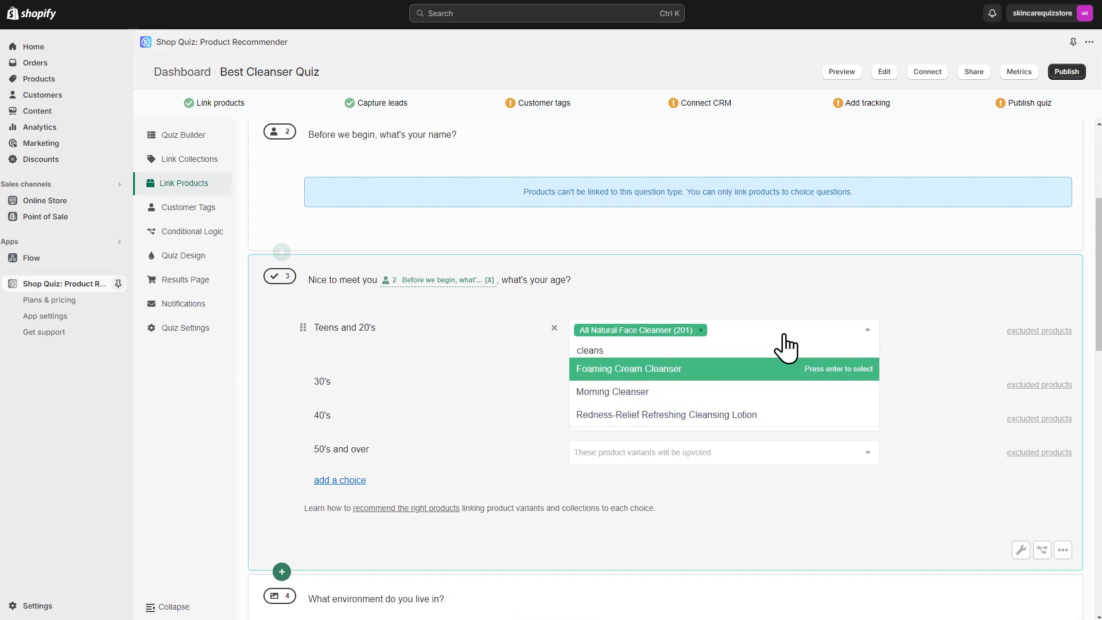
pyautogui.click(741, 370)
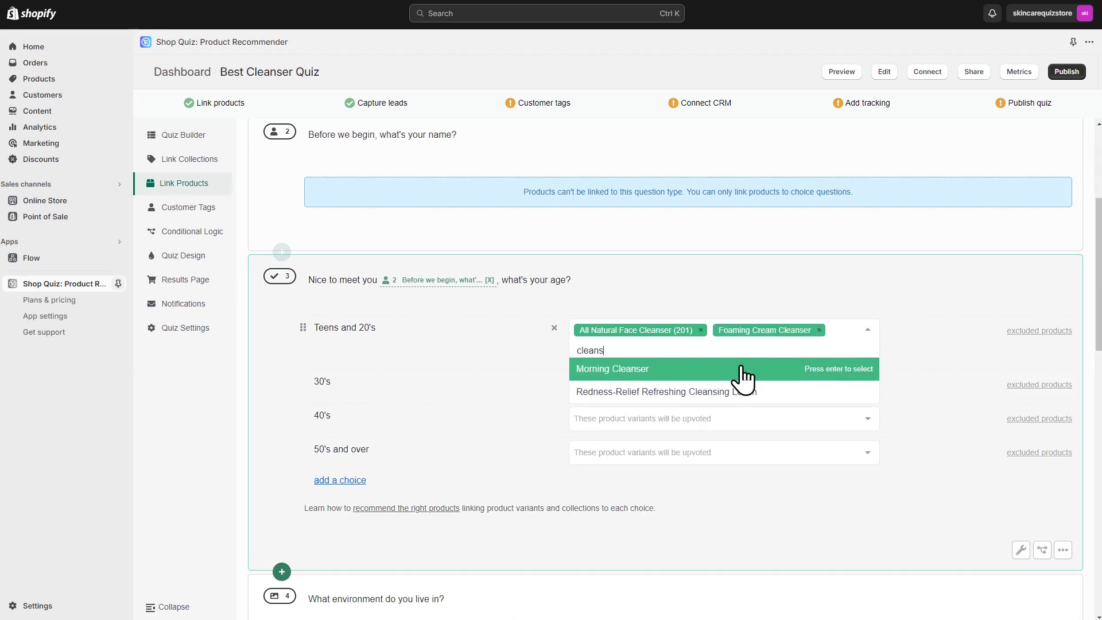
pyautogui.click(650, 370)
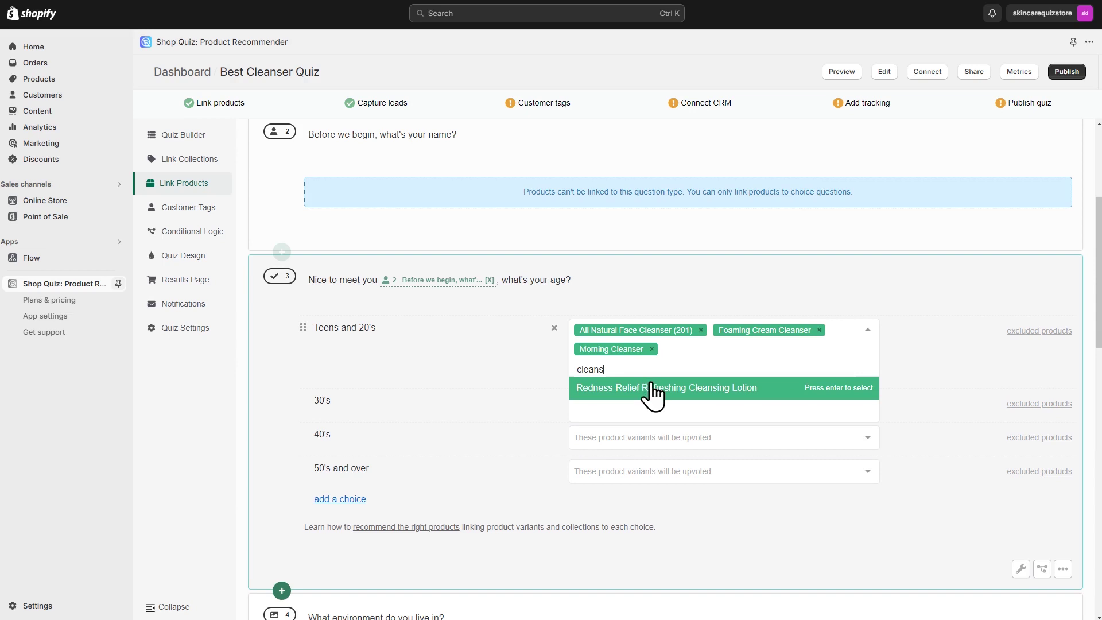
pyautogui.click(710, 391)
pyautogui.click(195, 480)
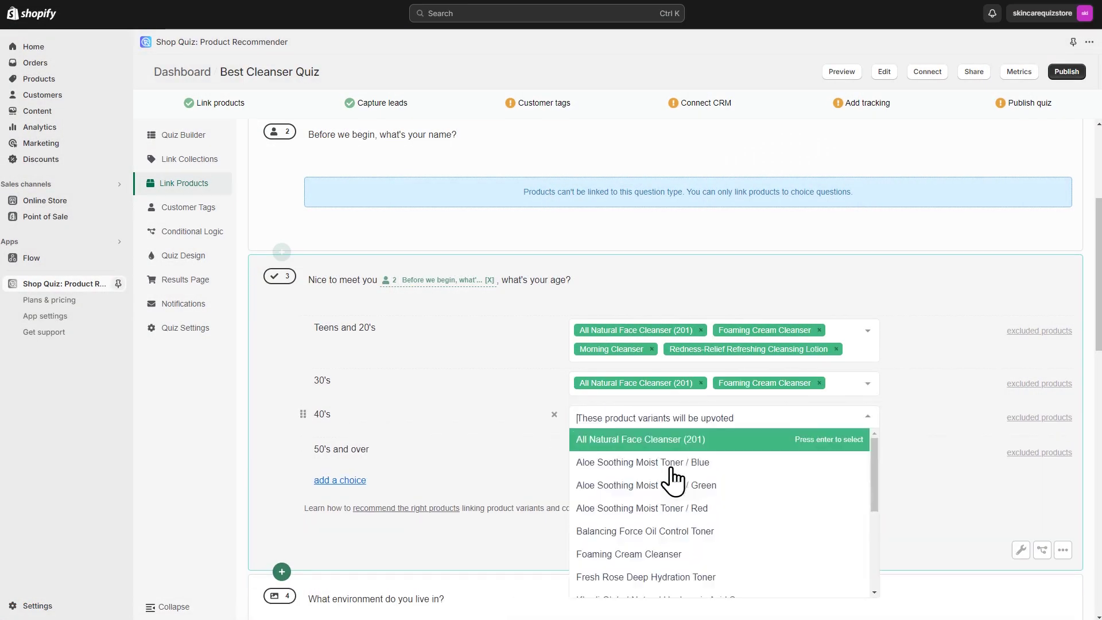
# Link a cleanser to each environment choice, starting with Large city.
pyautogui.click(621, 360)
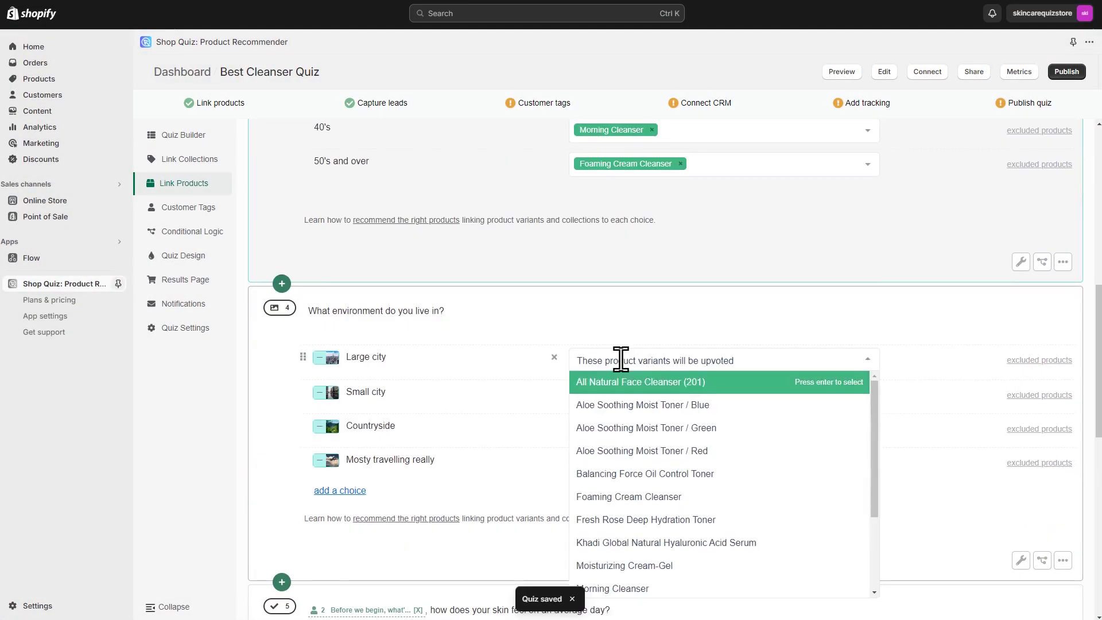
pyautogui.click(612, 588)
pyautogui.click(621, 395)
pyautogui.write('cle')
pyautogui.click(677, 418)
pyautogui.click(684, 460)
pyautogui.write('cl')
pyautogui.click(682, 519)
# Link cleansers to the skin-feel choices, e.g. Neutrogena Oil-Free Acne Face Wash for Oily all over.
pyautogui.scroll(-5, 714, 332)
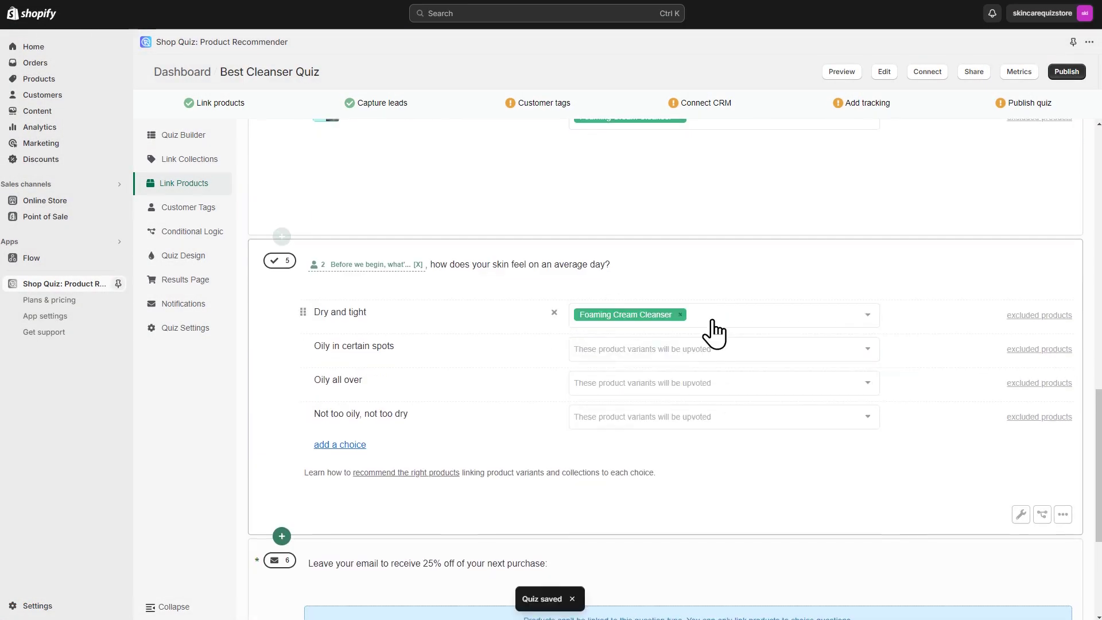
pyautogui.click(715, 314)
pyautogui.click(710, 348)
pyautogui.click(696, 369)
pyautogui.click(689, 431)
pyautogui.click(632, 383)
pyautogui.click(666, 427)
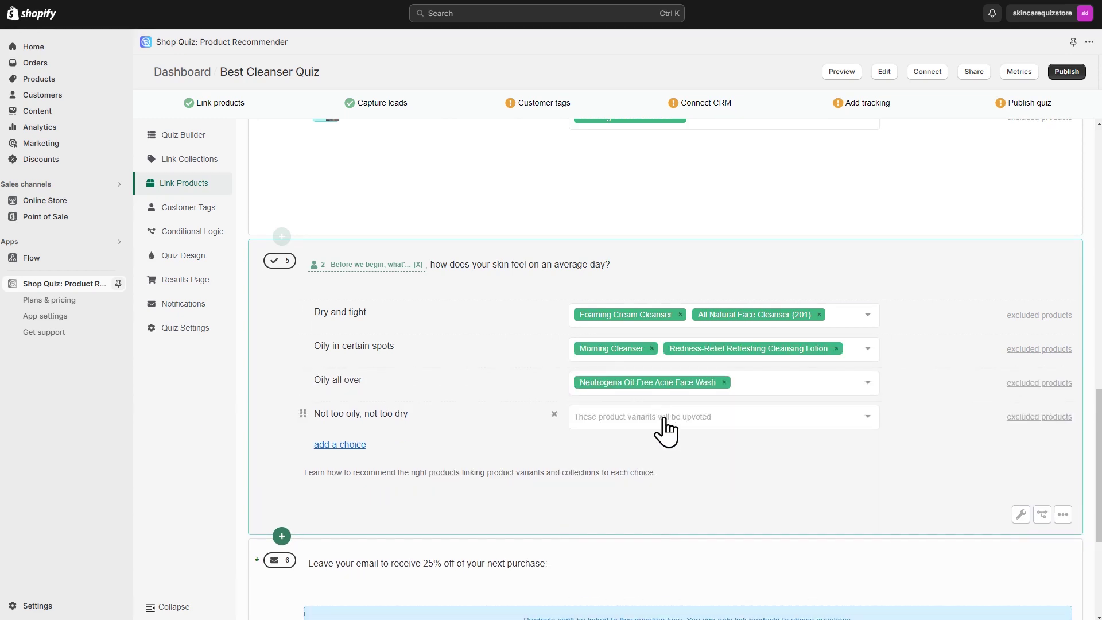
pyautogui.click(676, 479)
pyautogui.scroll(15, 578, 471)
pyautogui.scroll(-4, 975, 402)
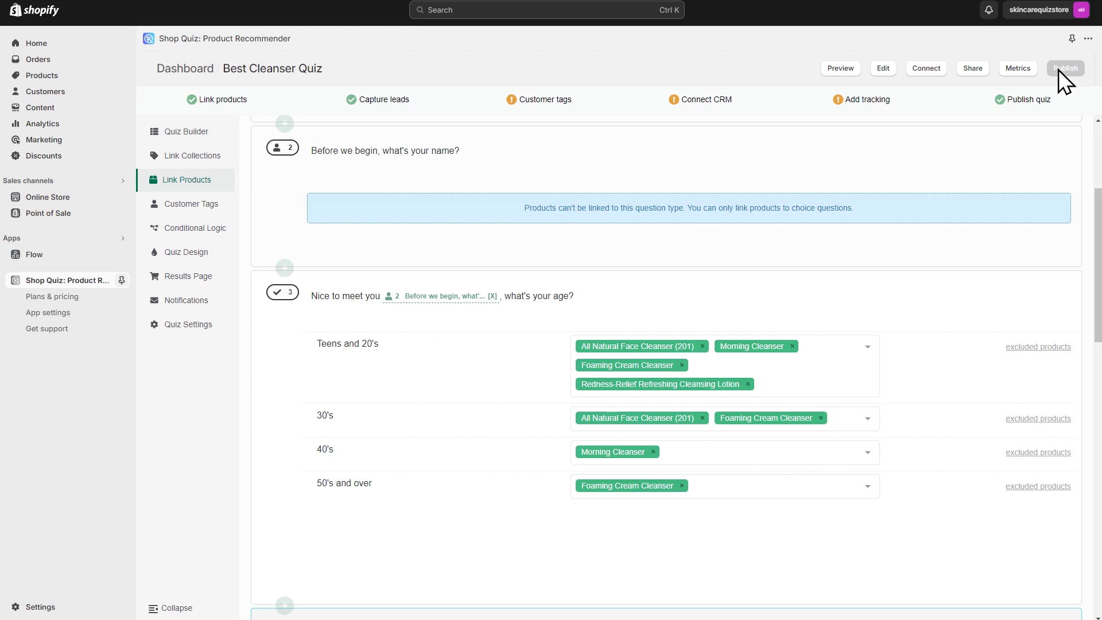
# Publish the Best Cleanser Quiz, dismiss the tips popover, and view its full-screen preview.
pyautogui.click(1058, 70)
pyautogui.click(1085, 105)
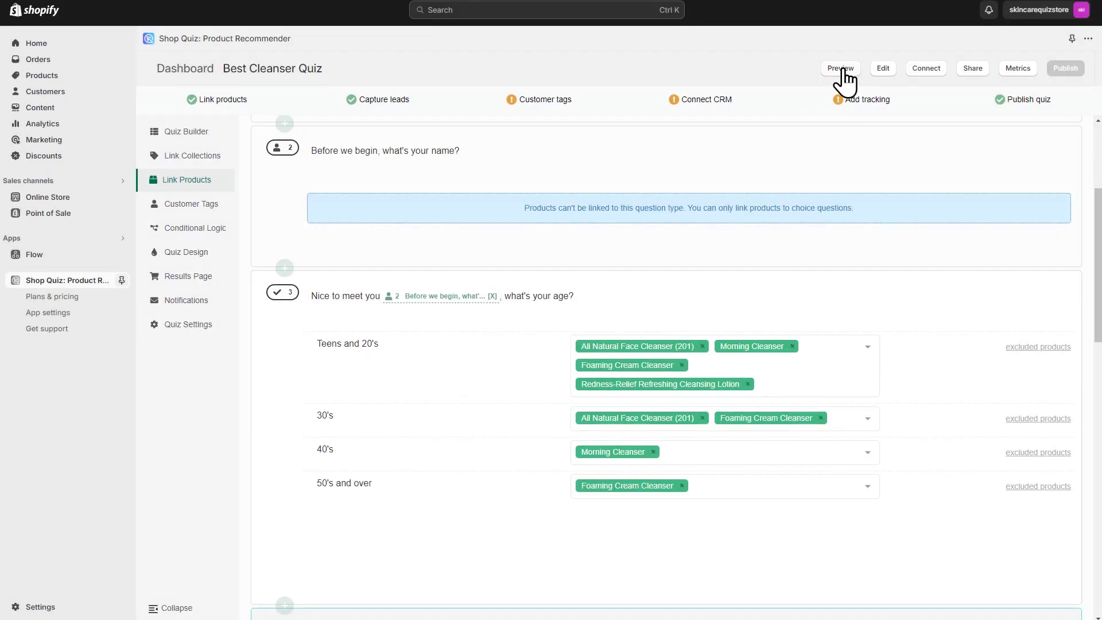
pyautogui.click(842, 69)
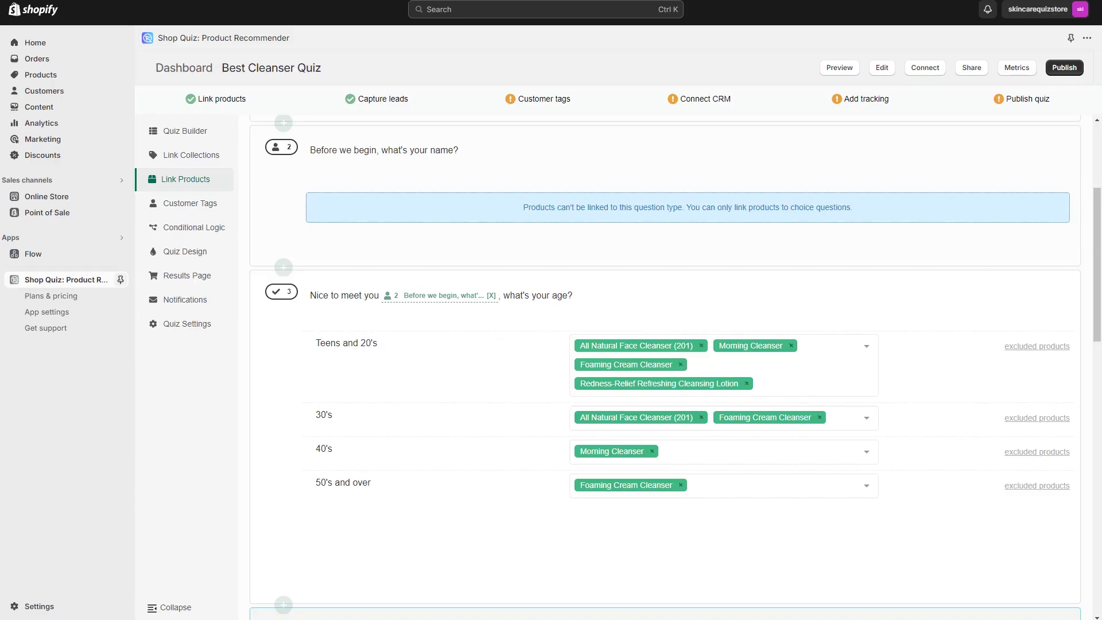
# Add a heading "[name], here's what your skin wants!" above the Products block.
pyautogui.click(170, 285)
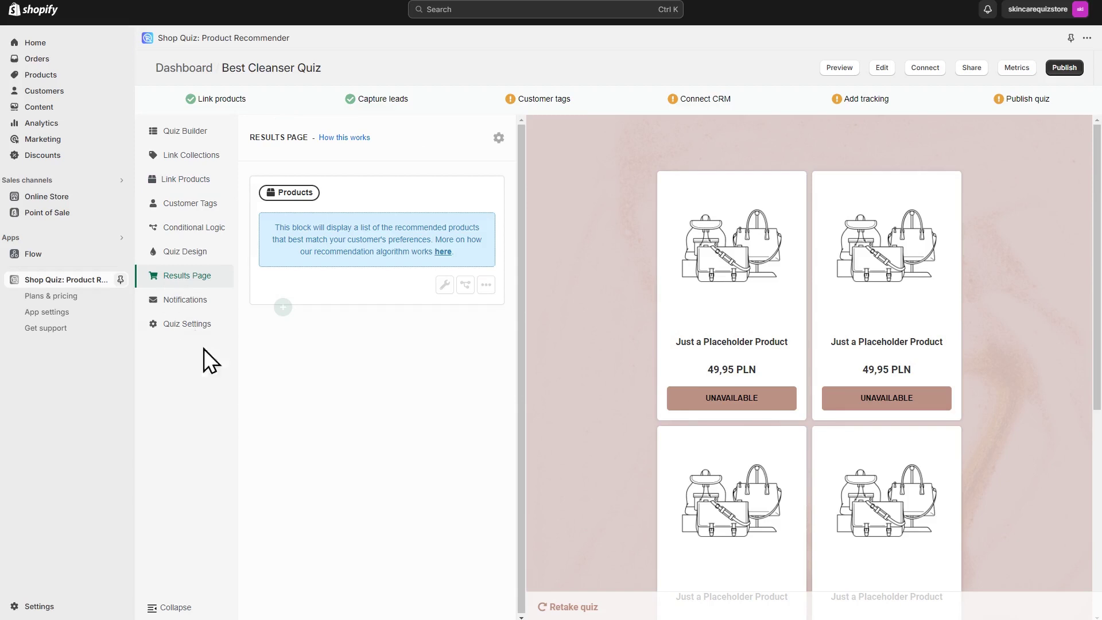
pyautogui.click(283, 307)
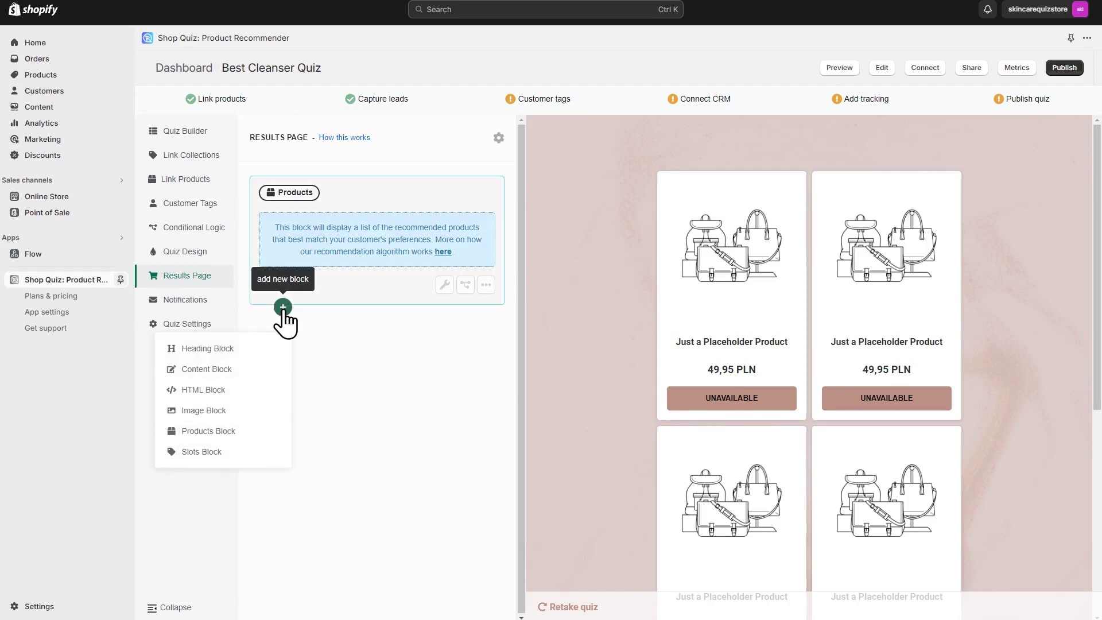
pyautogui.click(230, 350)
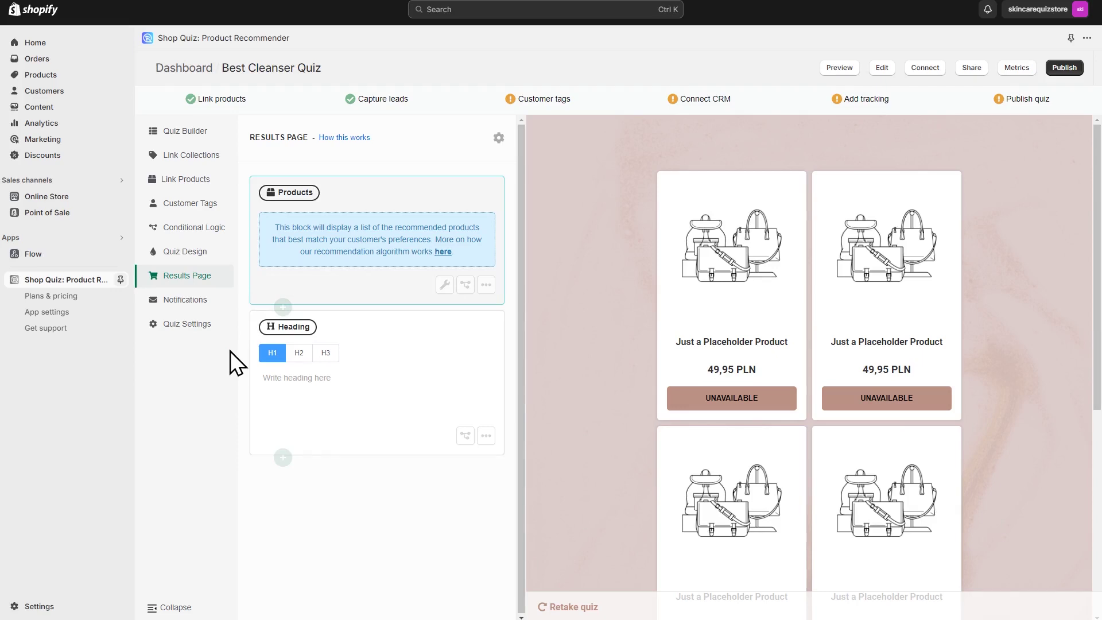
pyautogui.moveTo(287, 326); pyautogui.dragTo(291, 194)
pyautogui.click(405, 245)
pyautogui.write(", here's what your skin wants!")
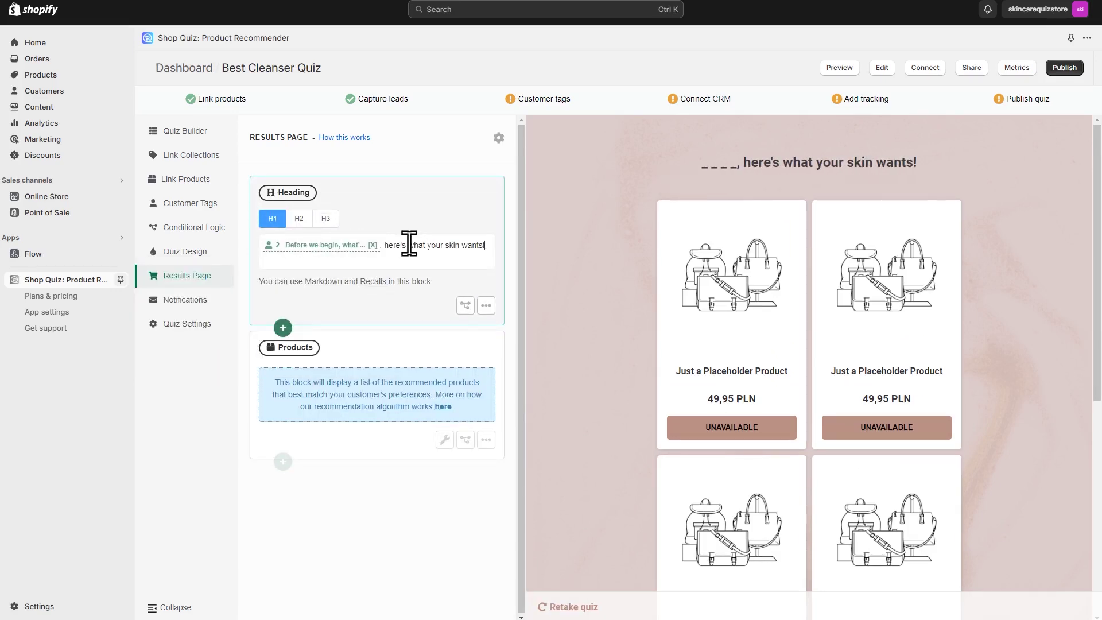
# Add a content block with the skin-feel recall and the best-cleanser message.
pyautogui.click(283, 328)
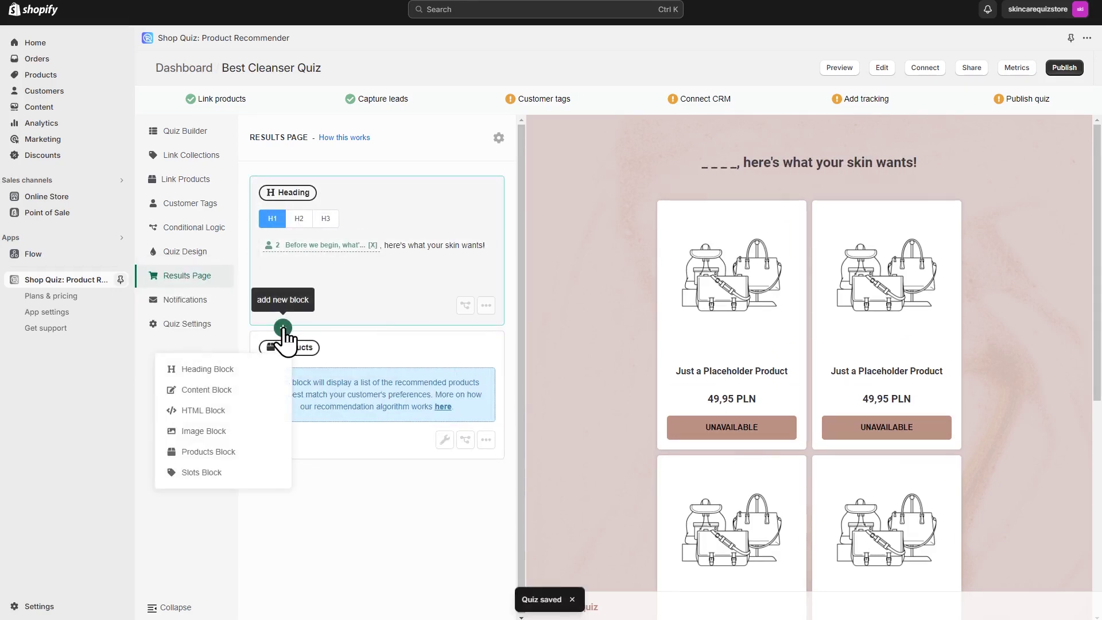
pyautogui.click(229, 391)
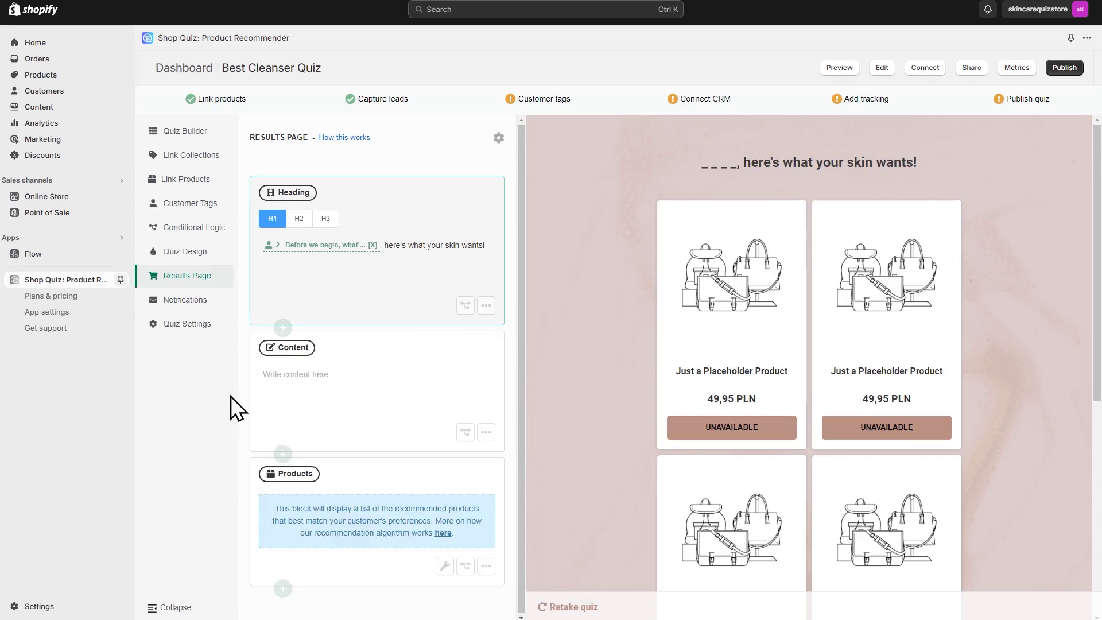
pyautogui.click(329, 376)
pyautogui.hotkey('ctrl', 'v')
pyautogui.write('skin can be difficult to manage. Based on your ans')
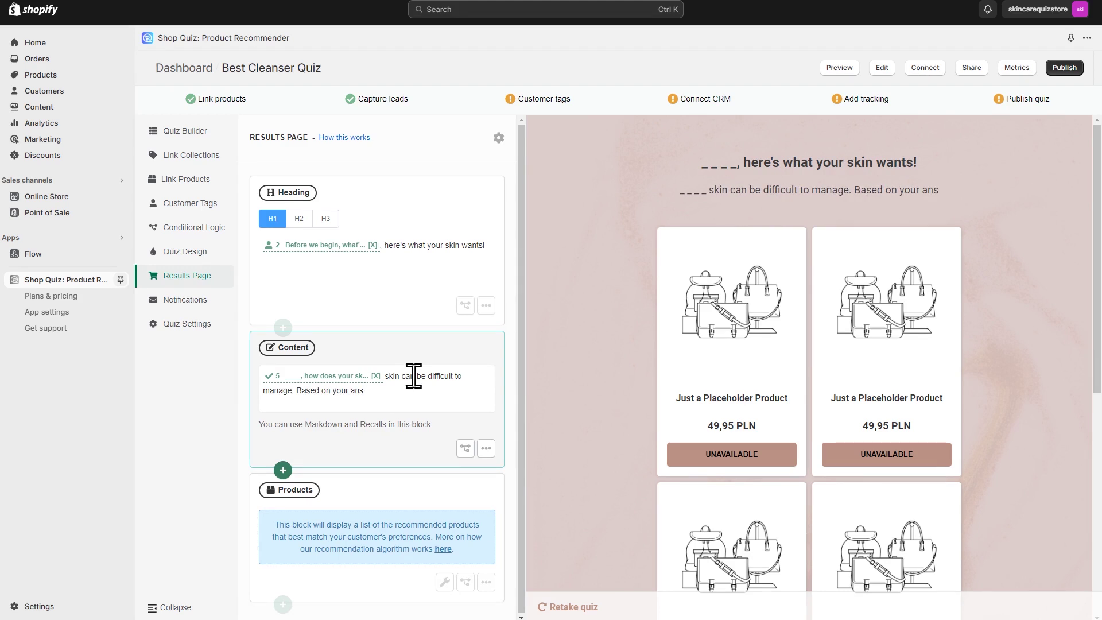
pyautogui.write("wers, we've identified the best cleanser for your skin type.")
# Add a content block reading 'Use the code QUIZ123 for free shipping worldwide.'.
pyautogui.click(283, 470)
pyautogui.click(230, 377)
pyautogui.click(361, 414)
pyautogui.write('Use the code')
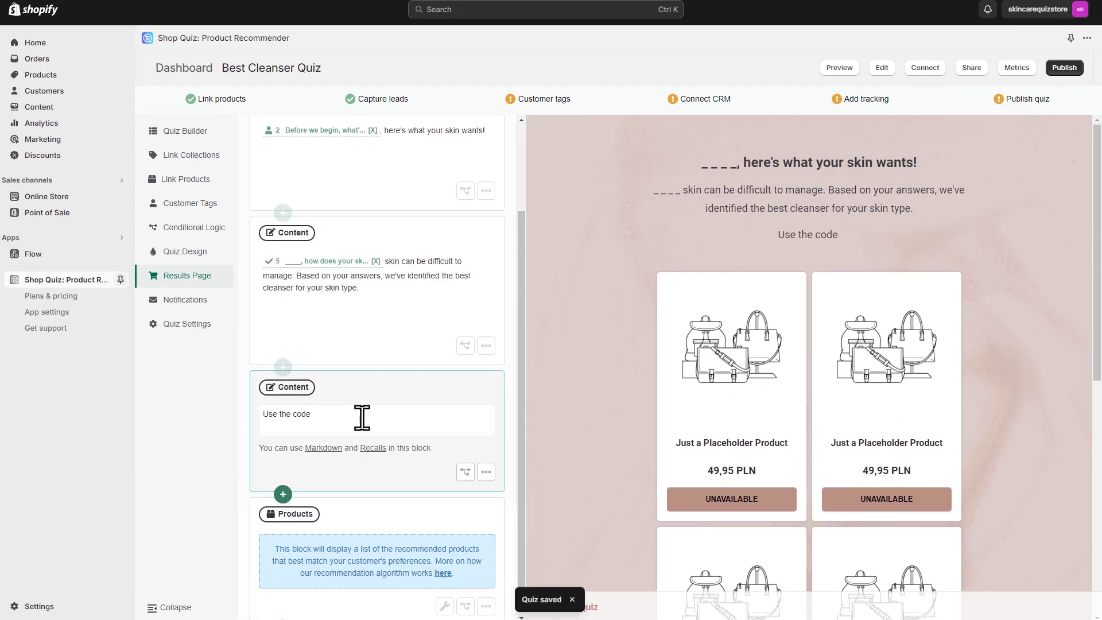
pyautogui.write(' QUIZ123 for free shipping worldwide.')
pyautogui.scroll(1, 283, 424)
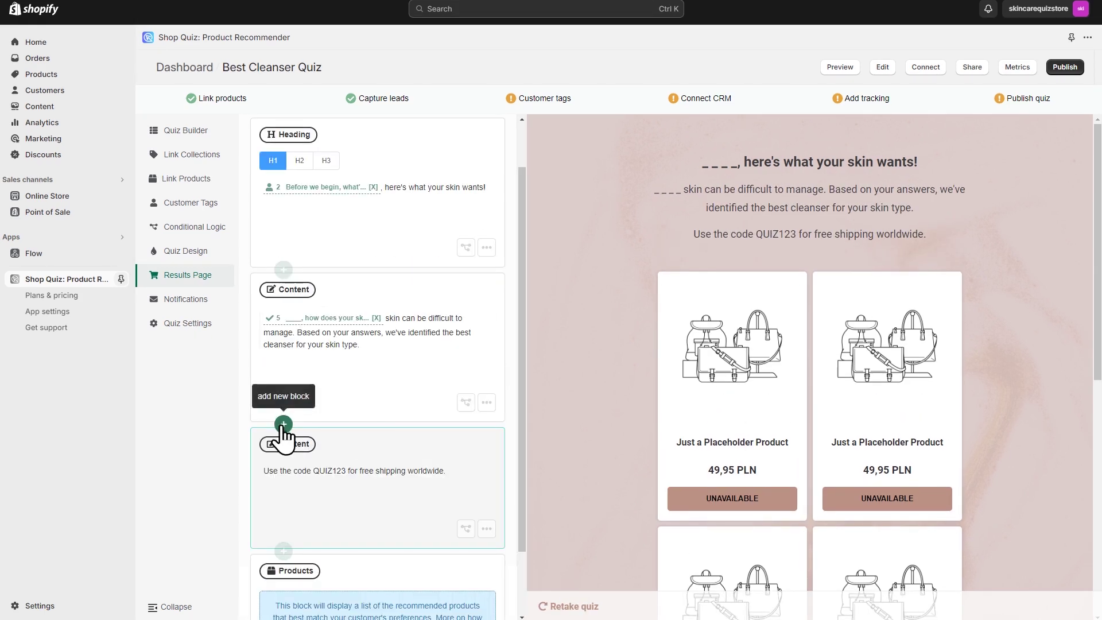
# Insert the leaf logo image block above the code line at about 51 opacity.
pyautogui.click(283, 425)
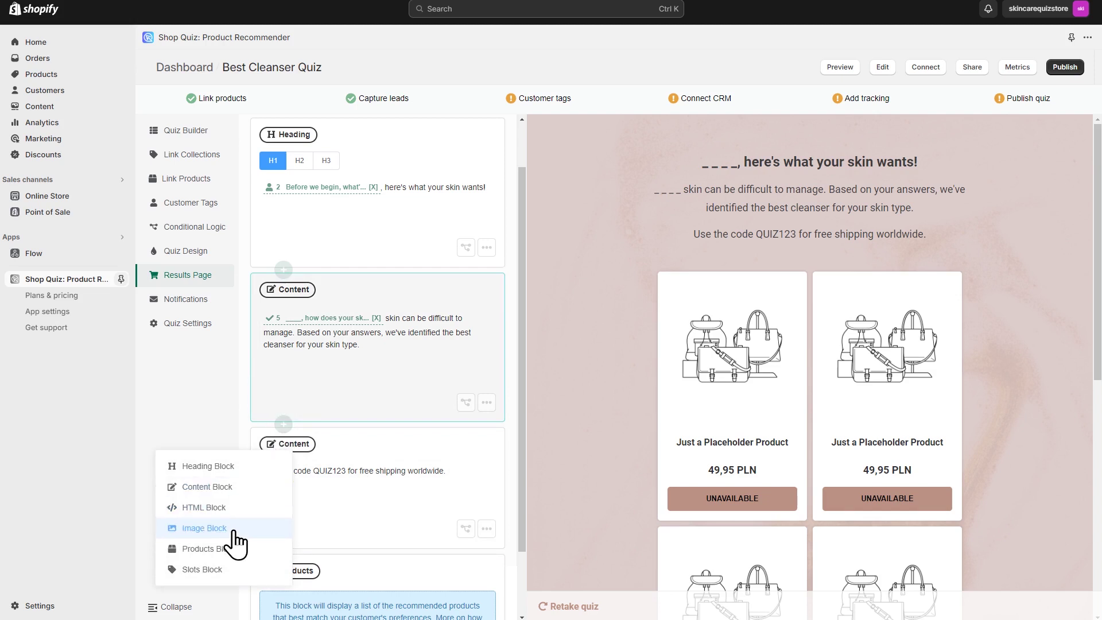
pyautogui.click(234, 532)
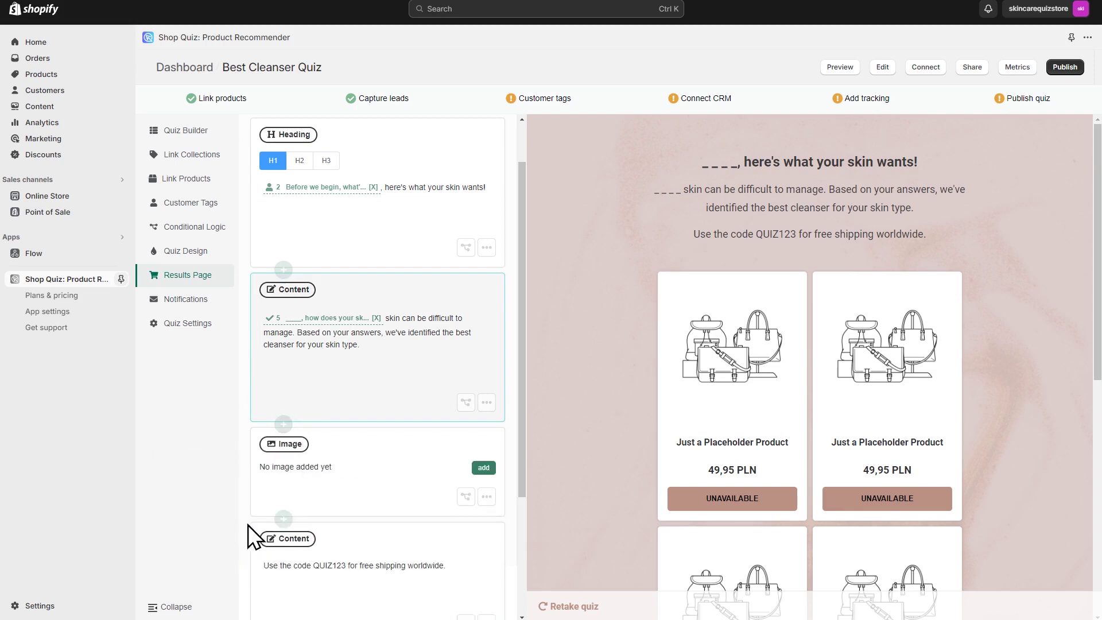
pyautogui.click(484, 467)
pyautogui.click(452, 319)
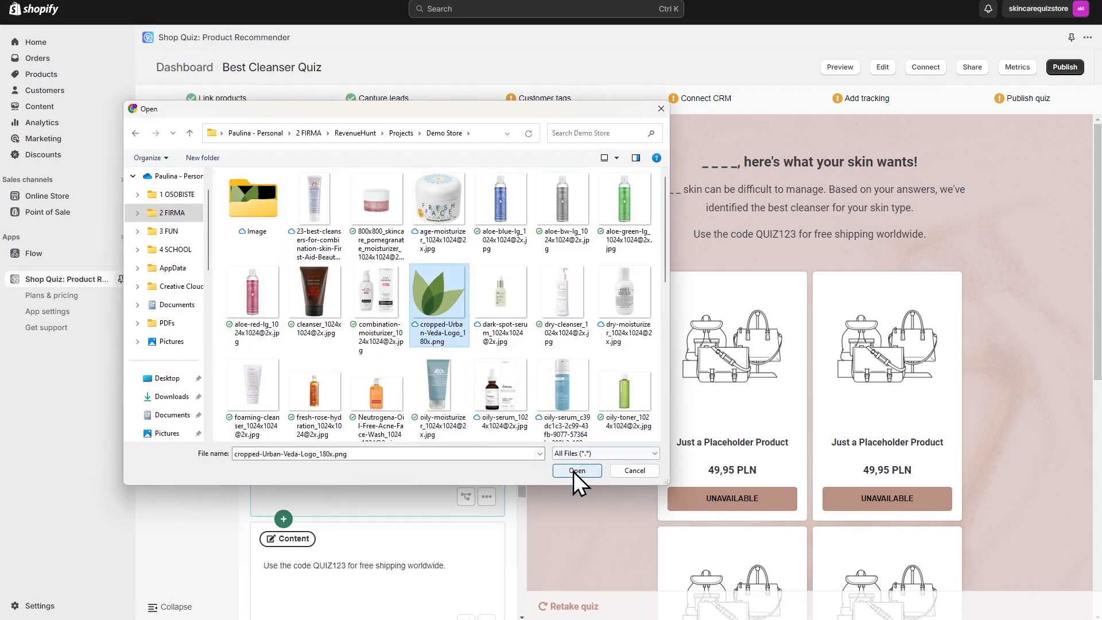
pyautogui.click(572, 469)
pyautogui.moveTo(383, 491); pyautogui.dragTo(343, 491)
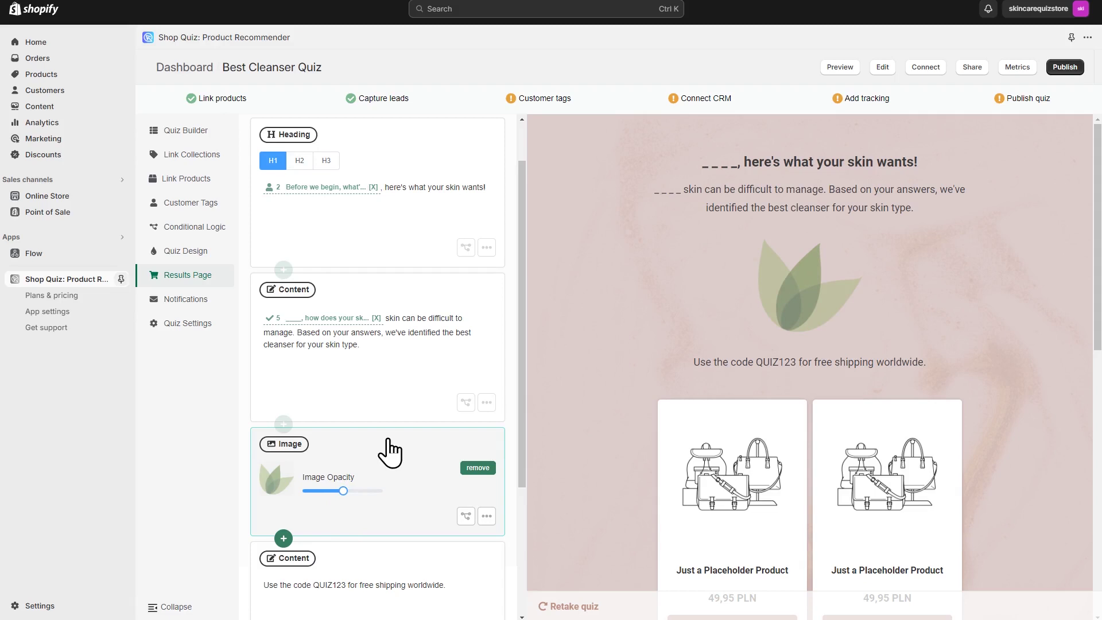
# Limit the Products block to a maximum of 1 recommended product.
pyautogui.scroll(-3, 390, 453)
pyautogui.click(439, 393)
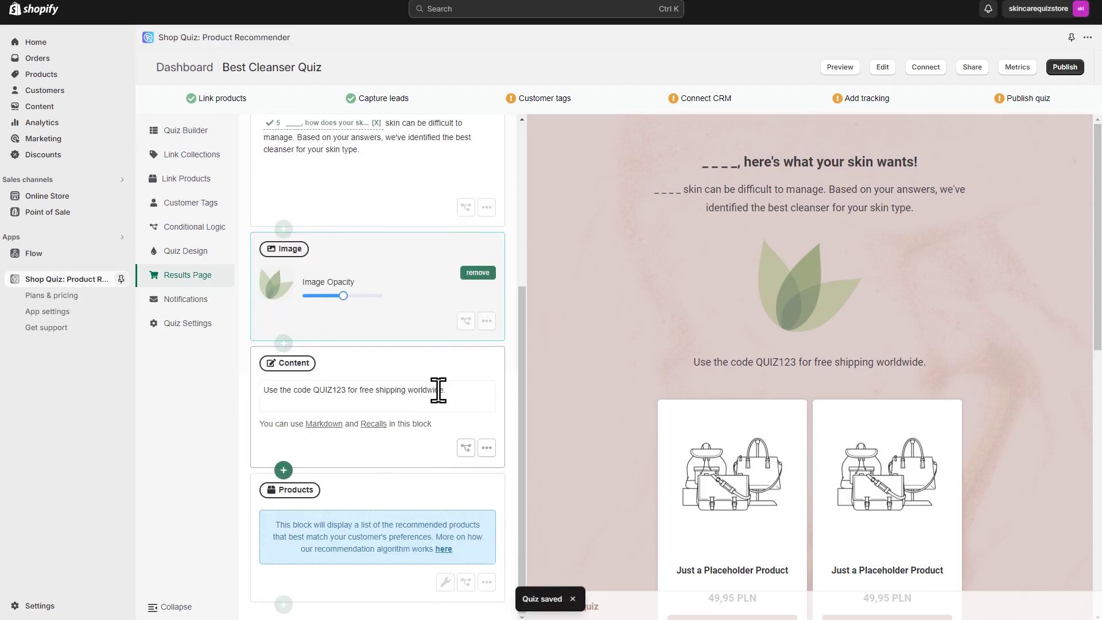
pyautogui.click(418, 594)
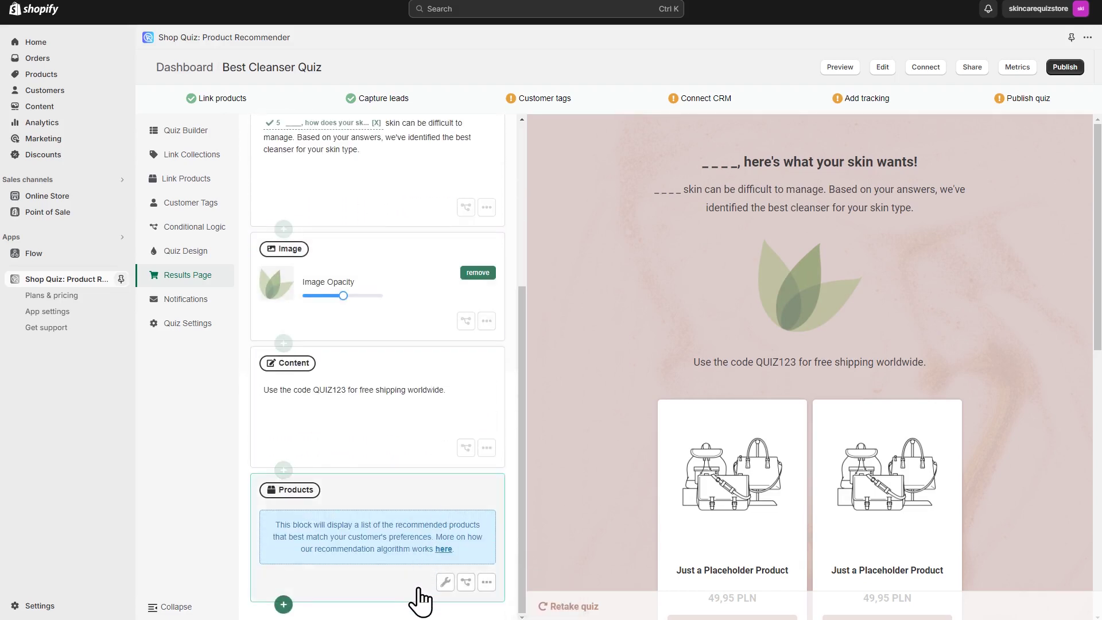
pyautogui.click(446, 584)
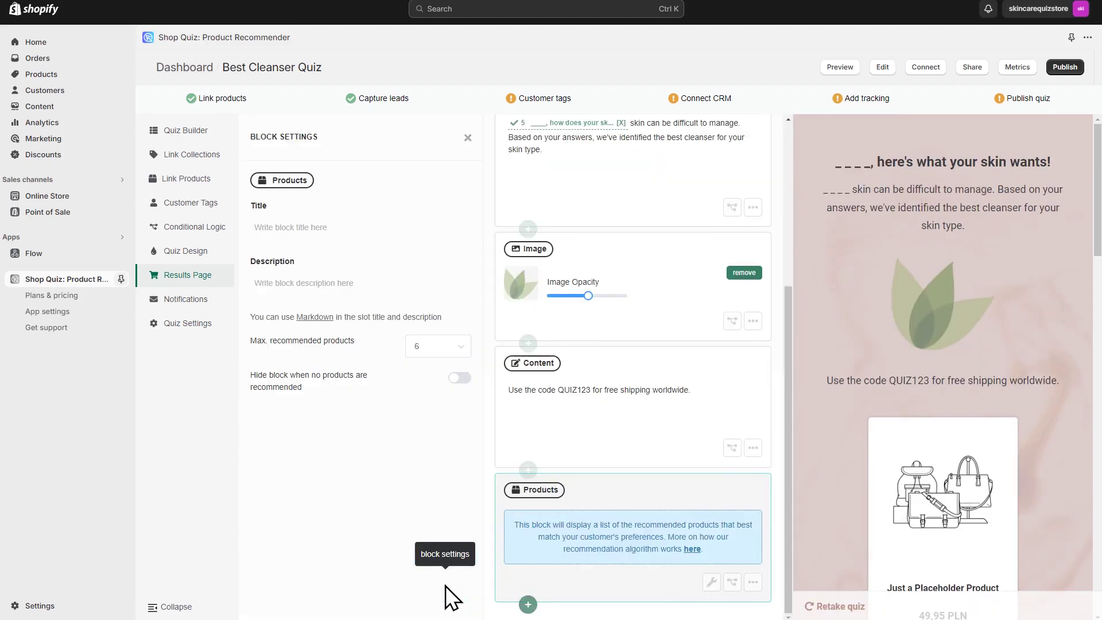
pyautogui.click(443, 346)
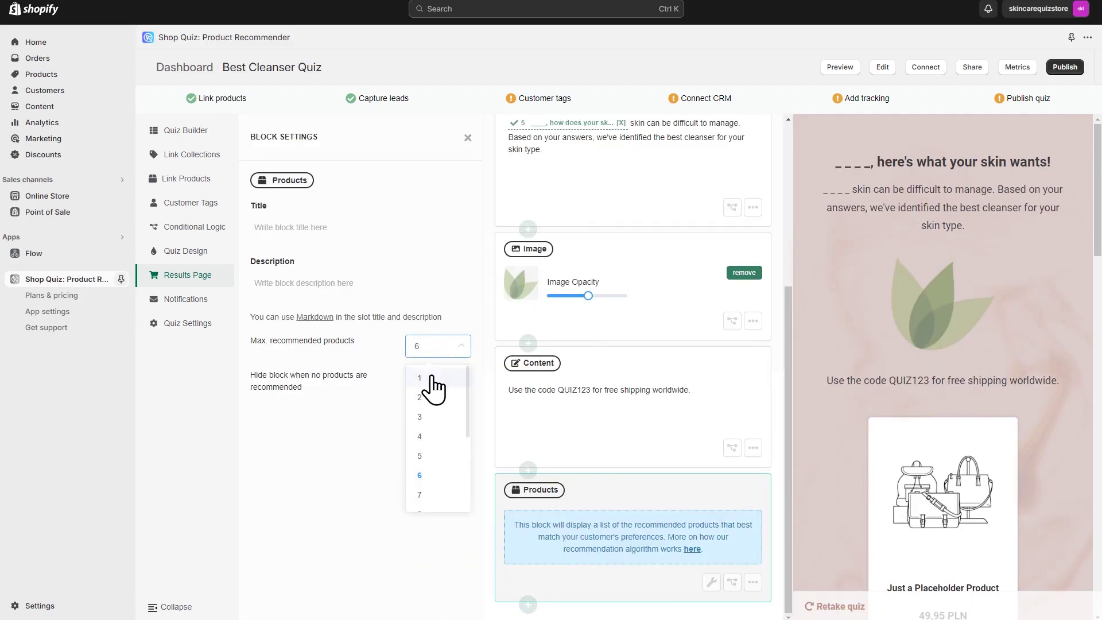
pyautogui.click(432, 377)
pyautogui.click(1063, 278)
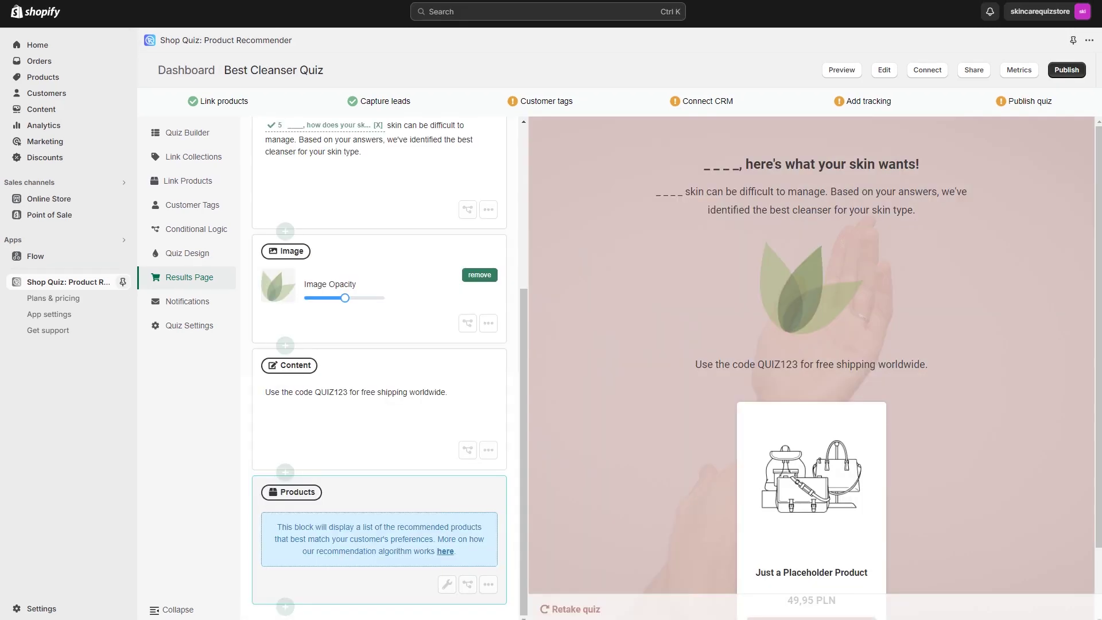
# Wrap QUIZ123 in ** asterisks in the free-shipping text to make it bold.
pyautogui.click(288, 401)
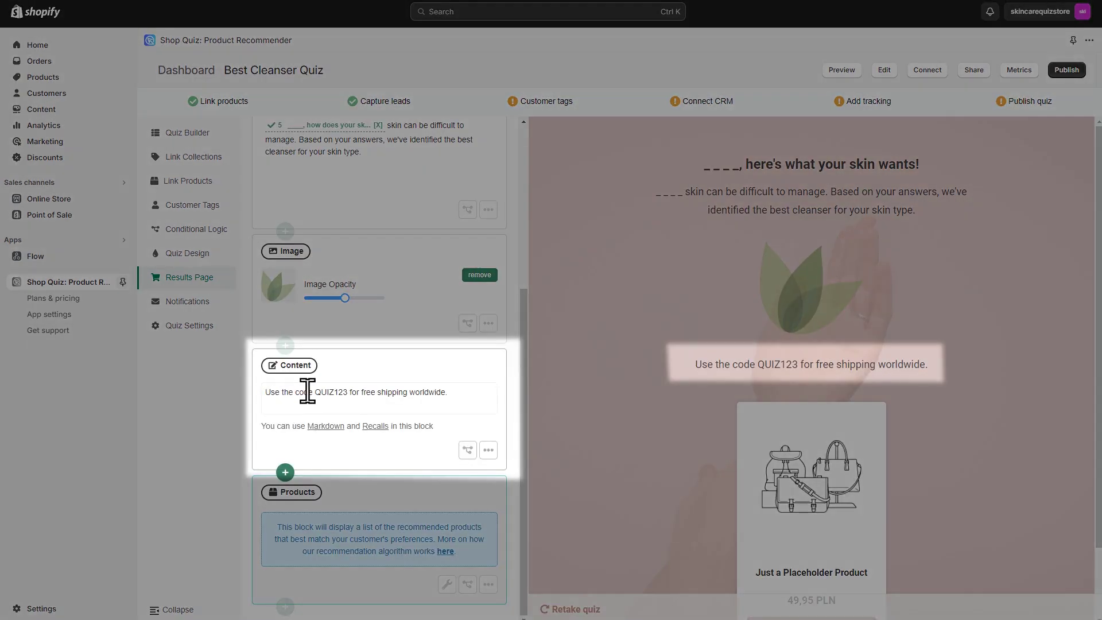
pyautogui.click(315, 392)
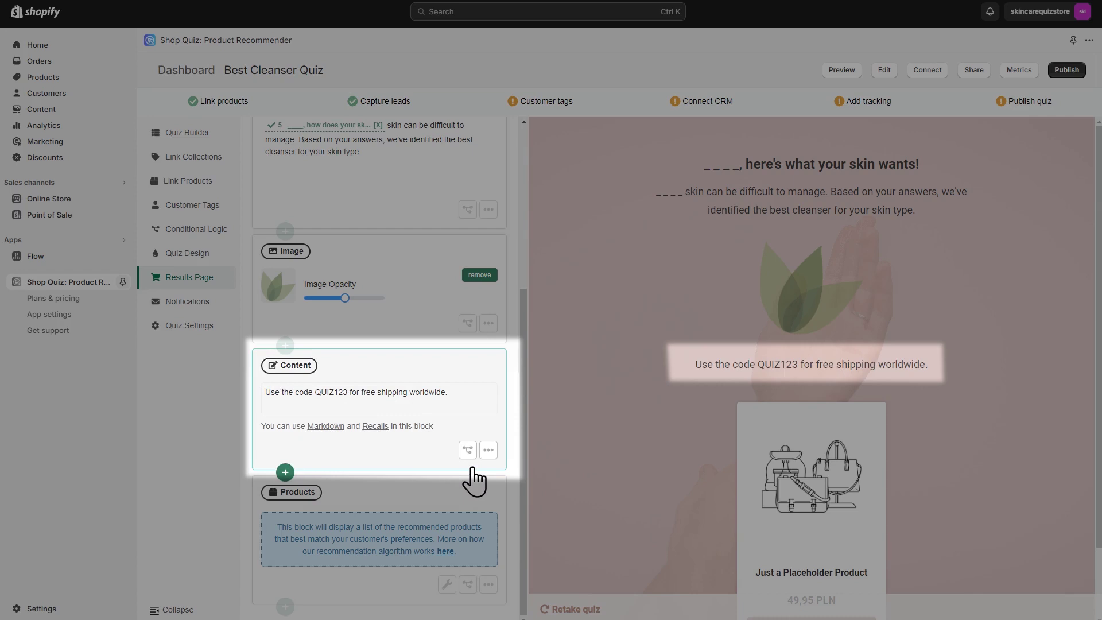
pyautogui.write('**')
pyautogui.click(350, 392)
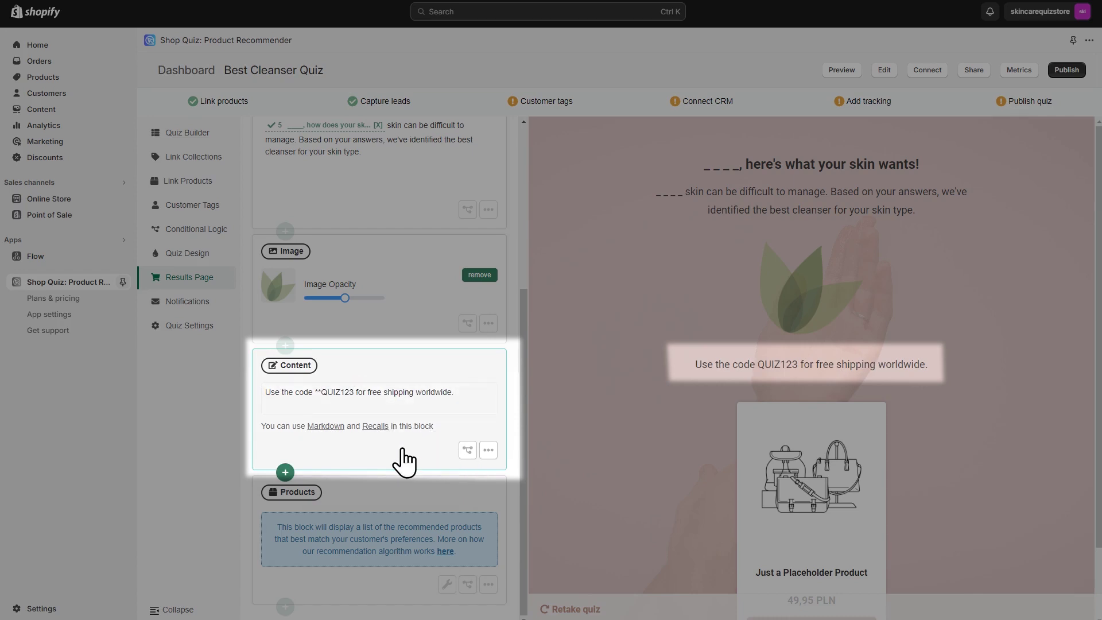
pyautogui.write('**')
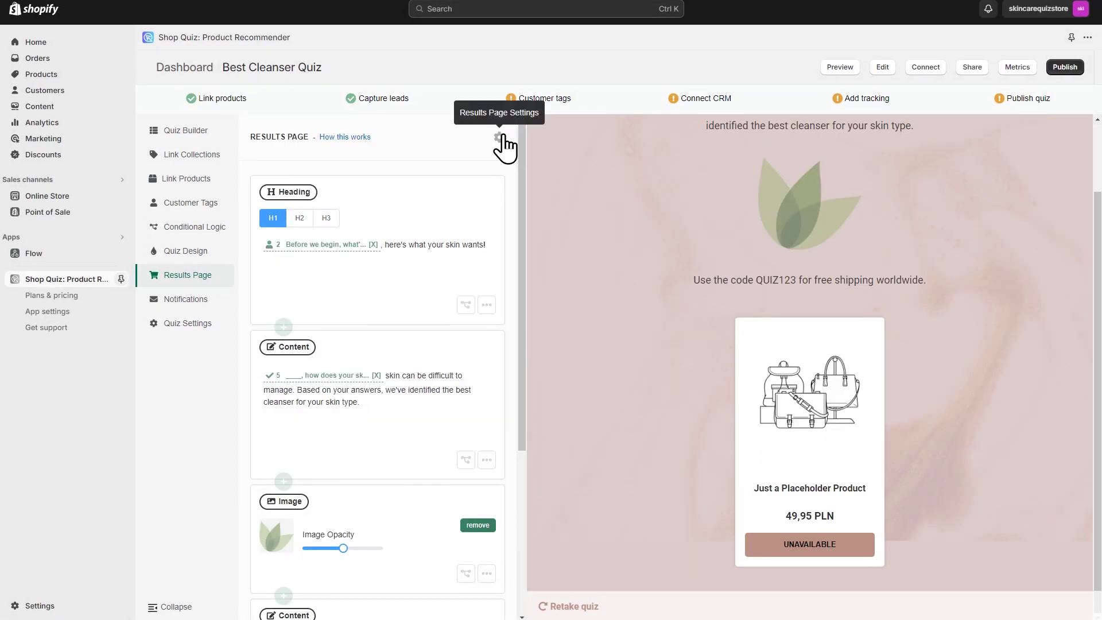
# Set the hand photo as the results page background image at about 21 opacity.
pyautogui.click(499, 138)
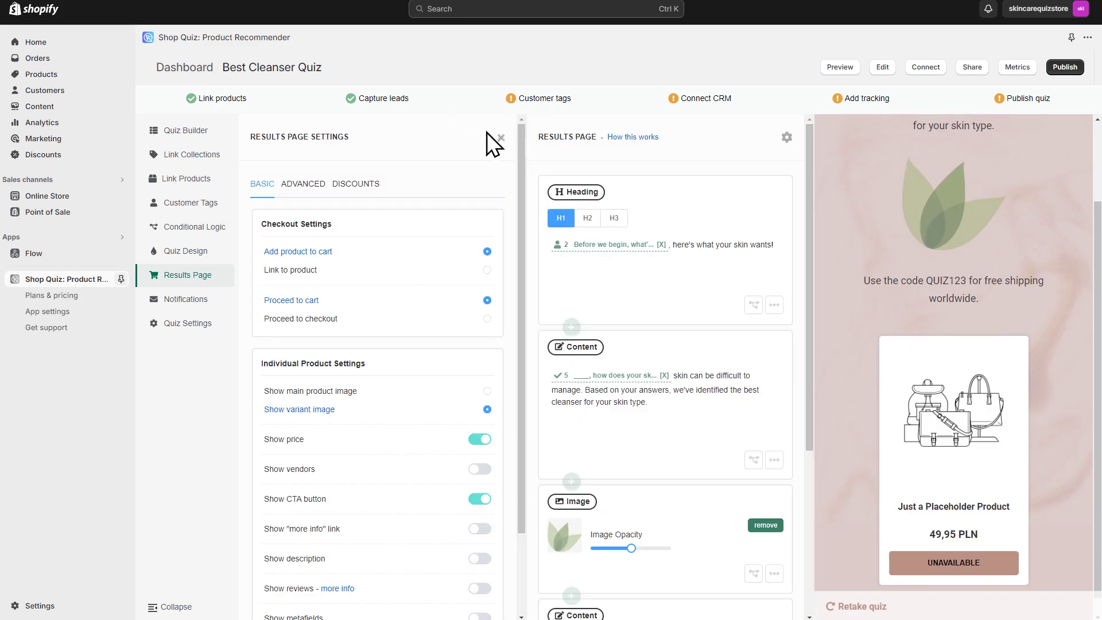
pyautogui.scroll(-2, 420, 230)
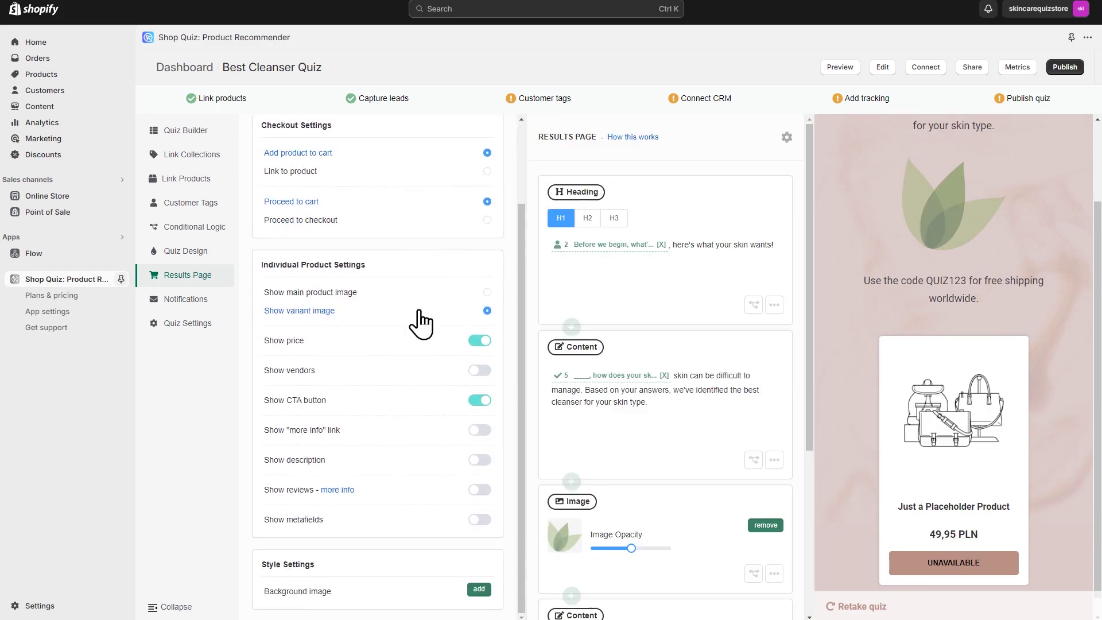
pyautogui.click(482, 589)
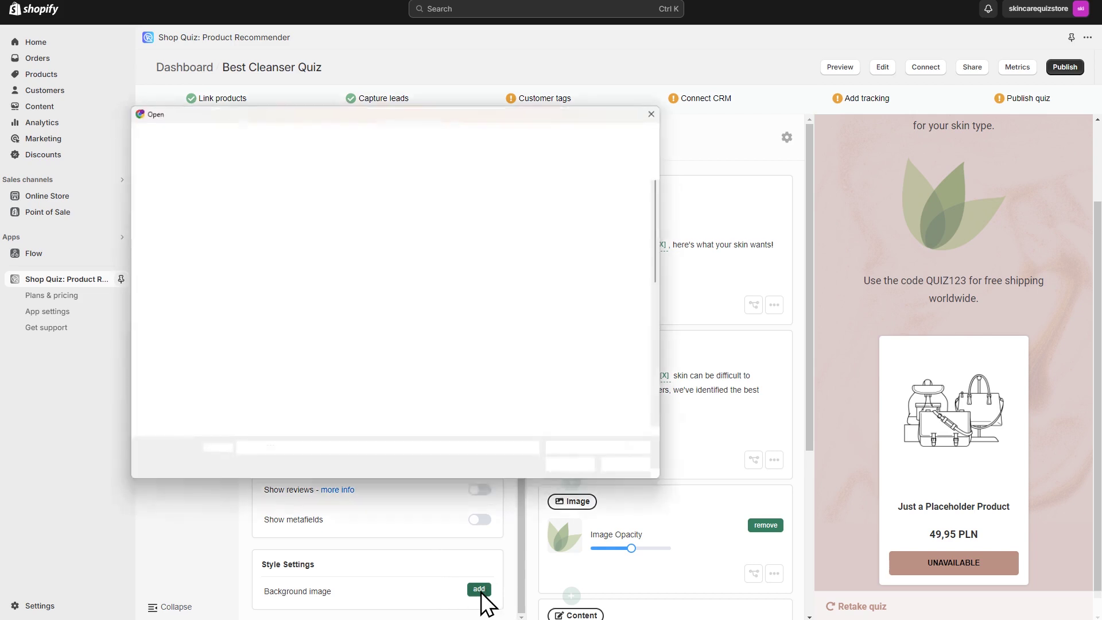
pyautogui.click(377, 298)
pyautogui.click(572, 470)
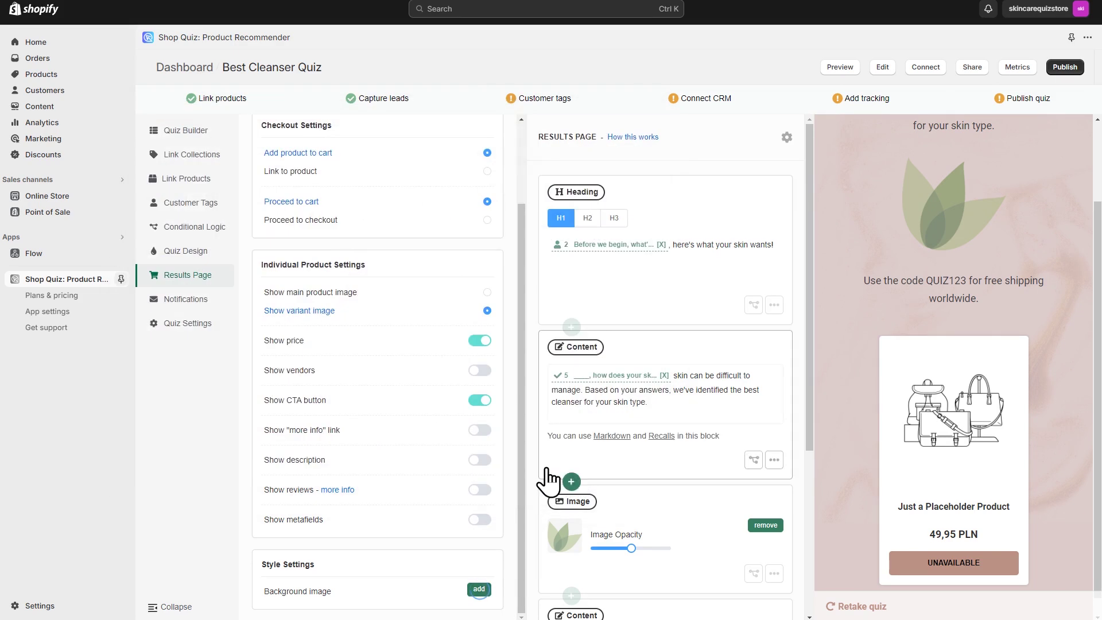
pyautogui.moveTo(375, 593); pyautogui.dragTo(318, 593)
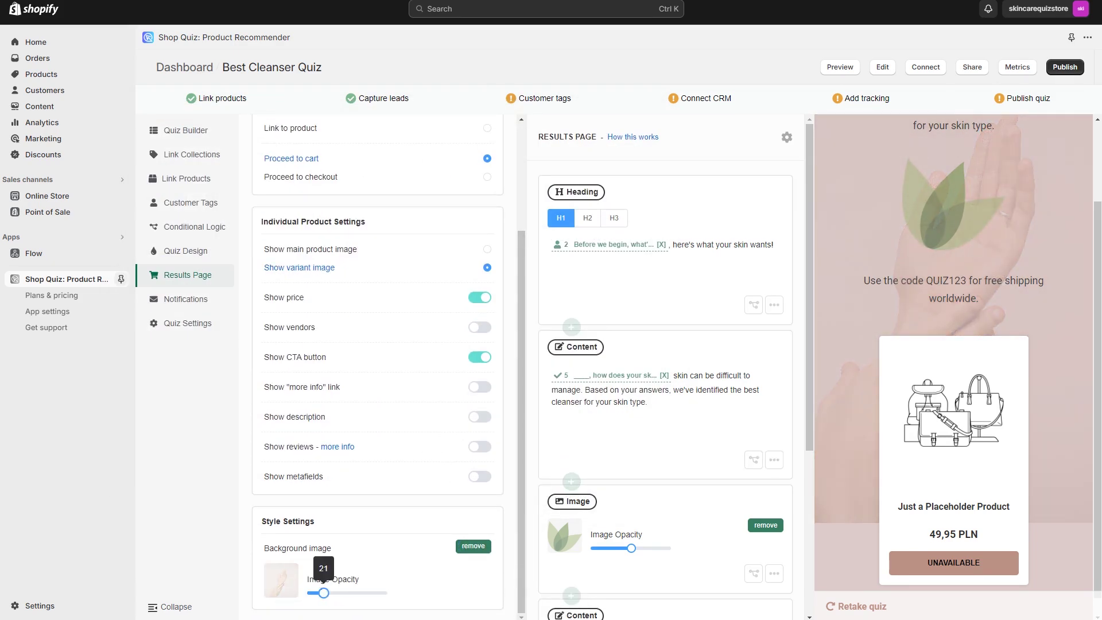
pyautogui.scroll(3, 502, 150)
pyautogui.click(501, 140)
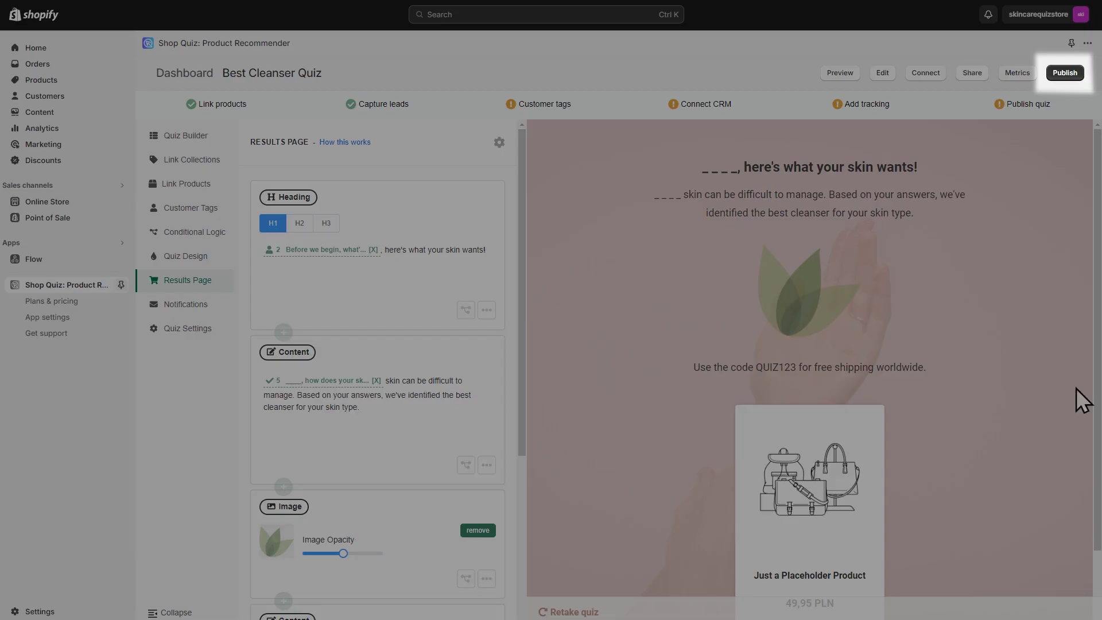
# Publish the quiz again and choose the Link Popup display option.
pyautogui.click(1059, 71)
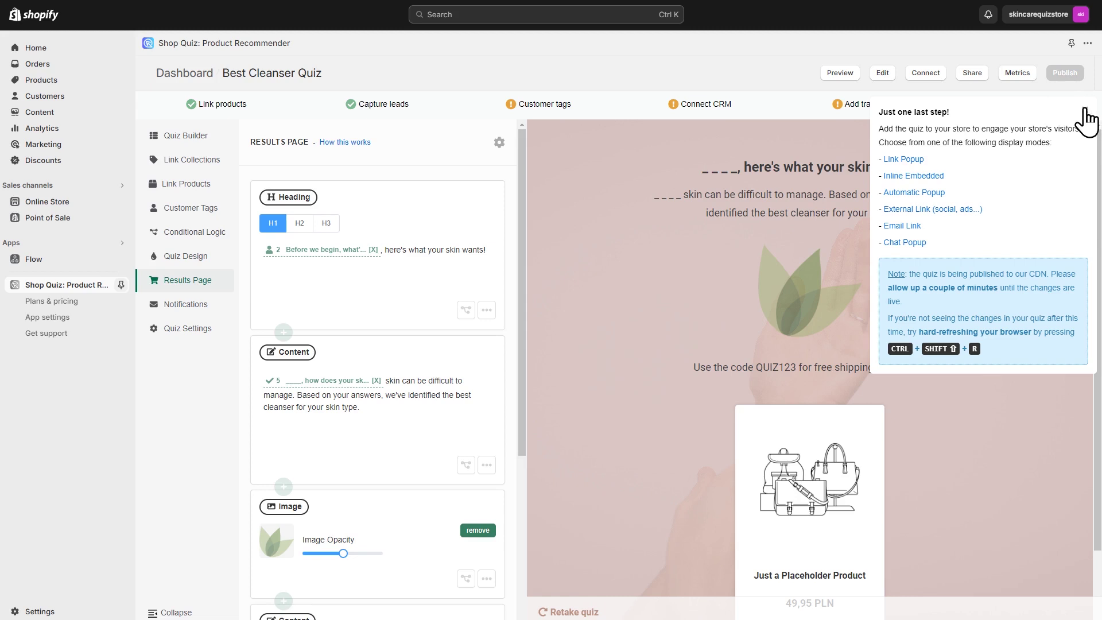
pyautogui.click(911, 159)
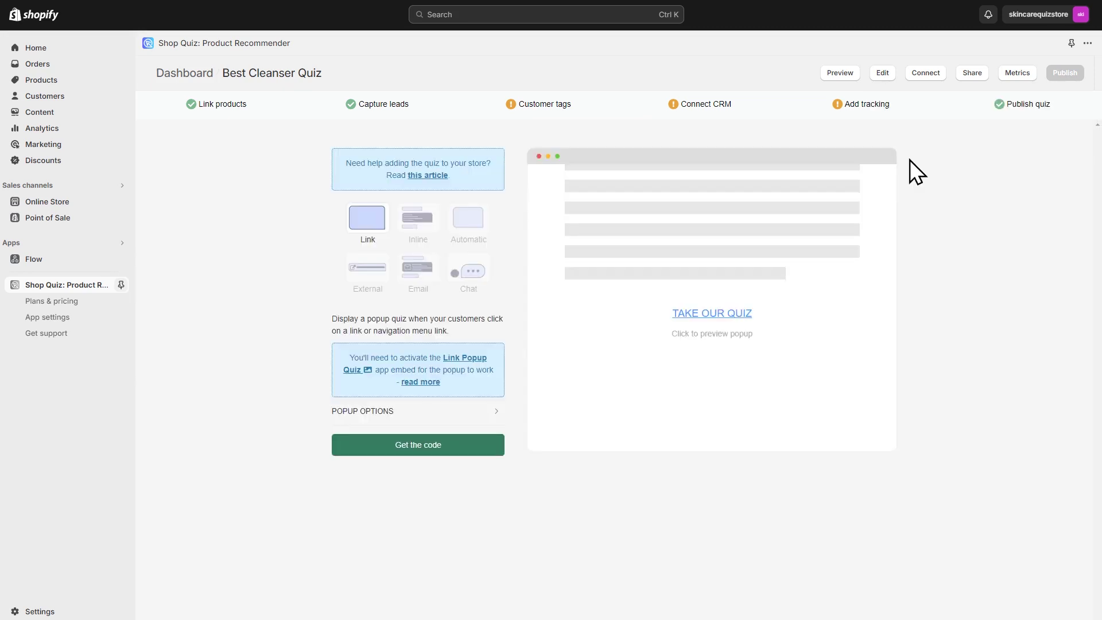
# Check the popup is 100% wide and high, then copy the #quiz-5XHgYg link code.
pyautogui.click(388, 411)
pyautogui.click(446, 436)
pyautogui.click(449, 466)
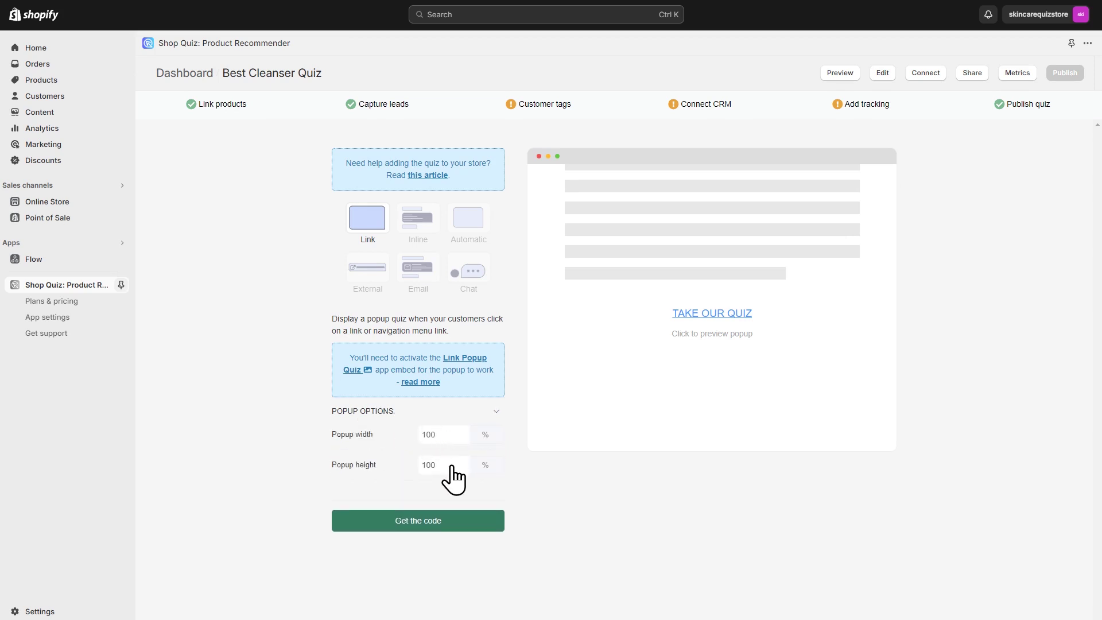
pyautogui.click(458, 527)
pyautogui.tripleClick(546, 249)
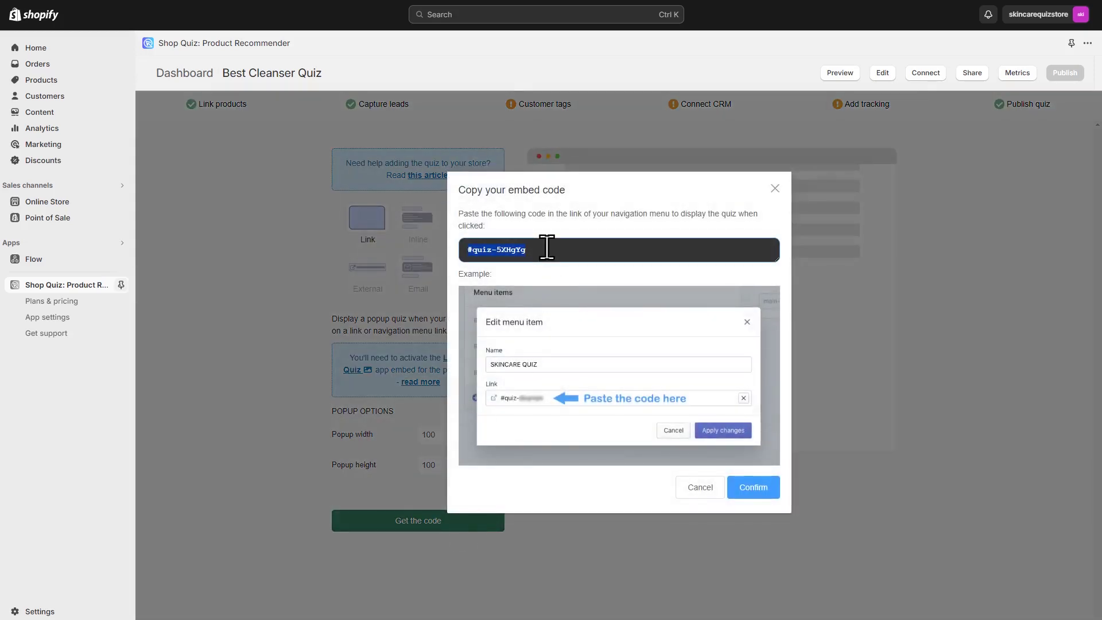
pyautogui.rightClick(547, 250)
pyautogui.click(579, 262)
pyautogui.click(770, 491)
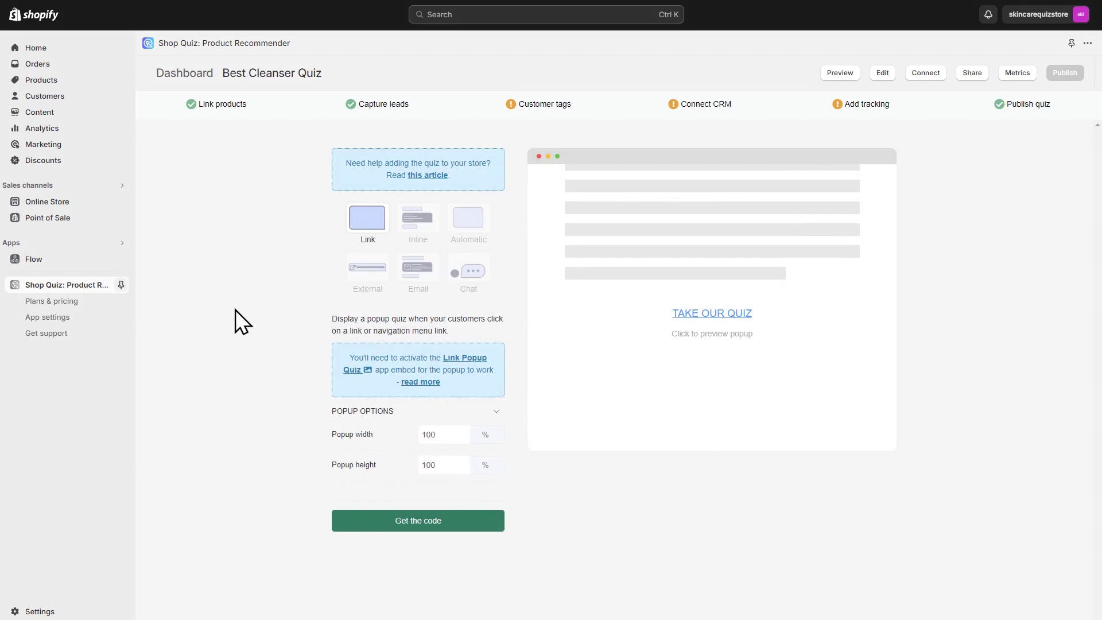
# Add a 'Cleanser Quiz' item linking to #quiz-5XHgYg to the Main menu and save.
pyautogui.click(92, 202)
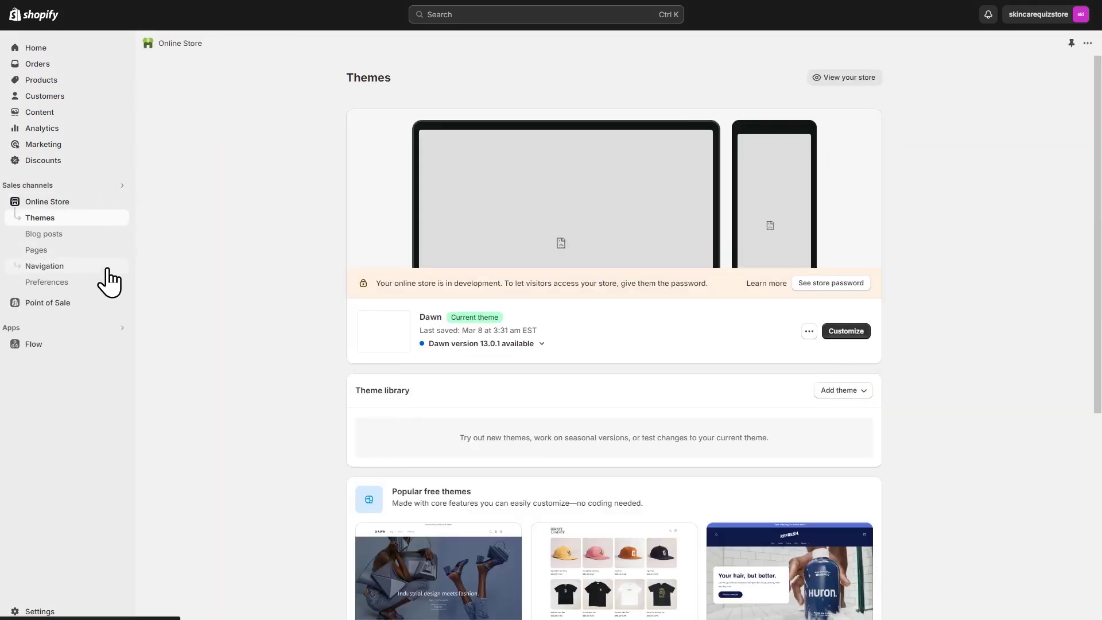
pyautogui.click(107, 269)
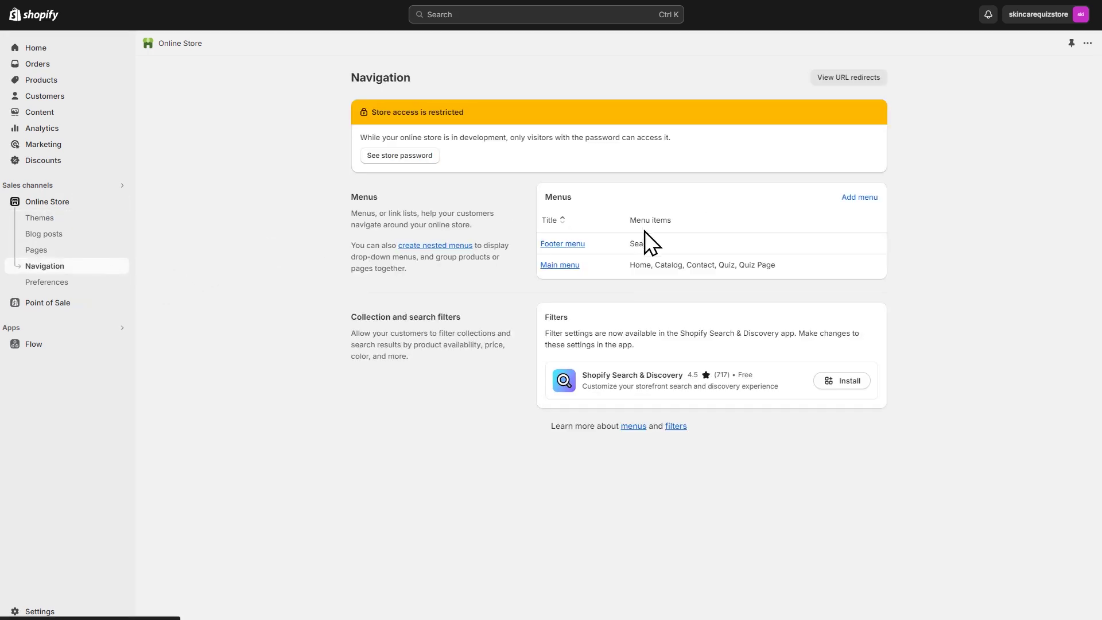
pyautogui.click(566, 266)
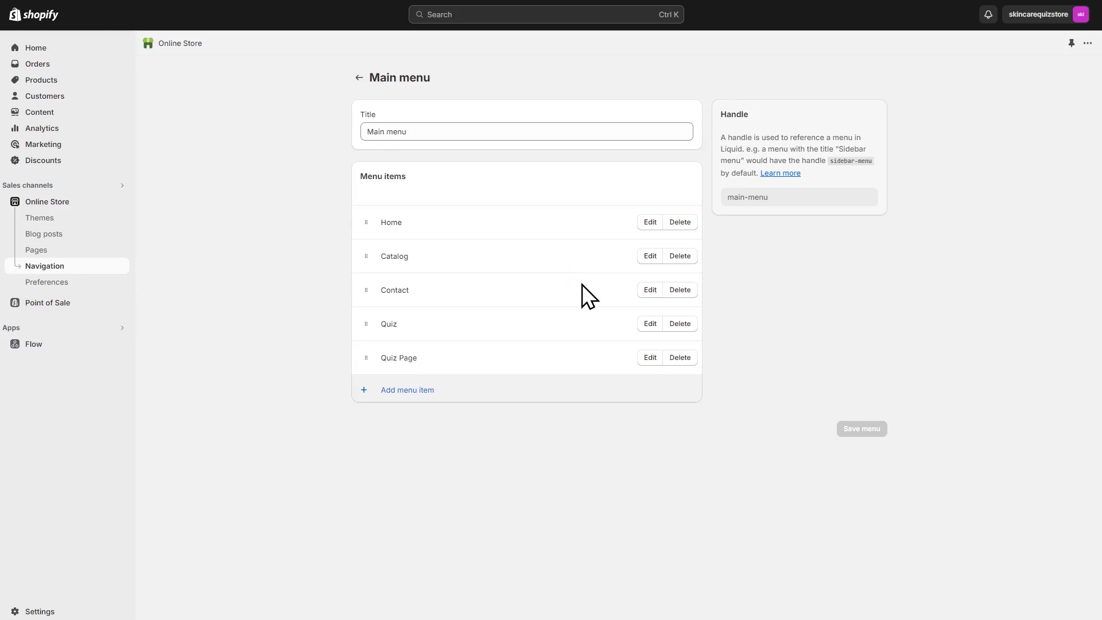
pyautogui.click(430, 396)
pyautogui.write('Cleanser Quiz')
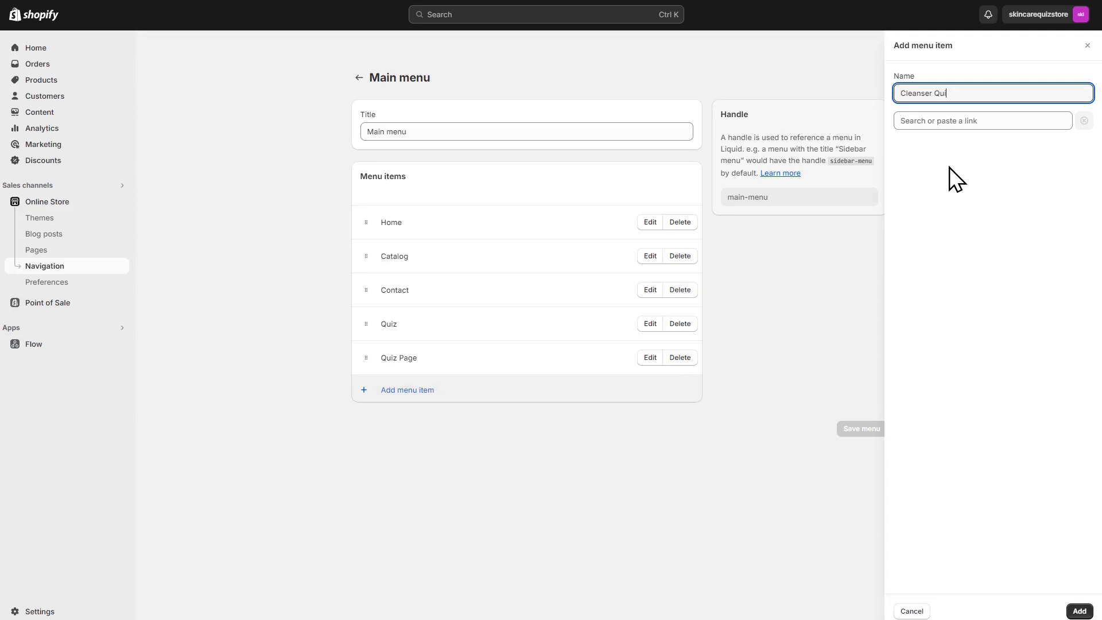
pyautogui.click(947, 121)
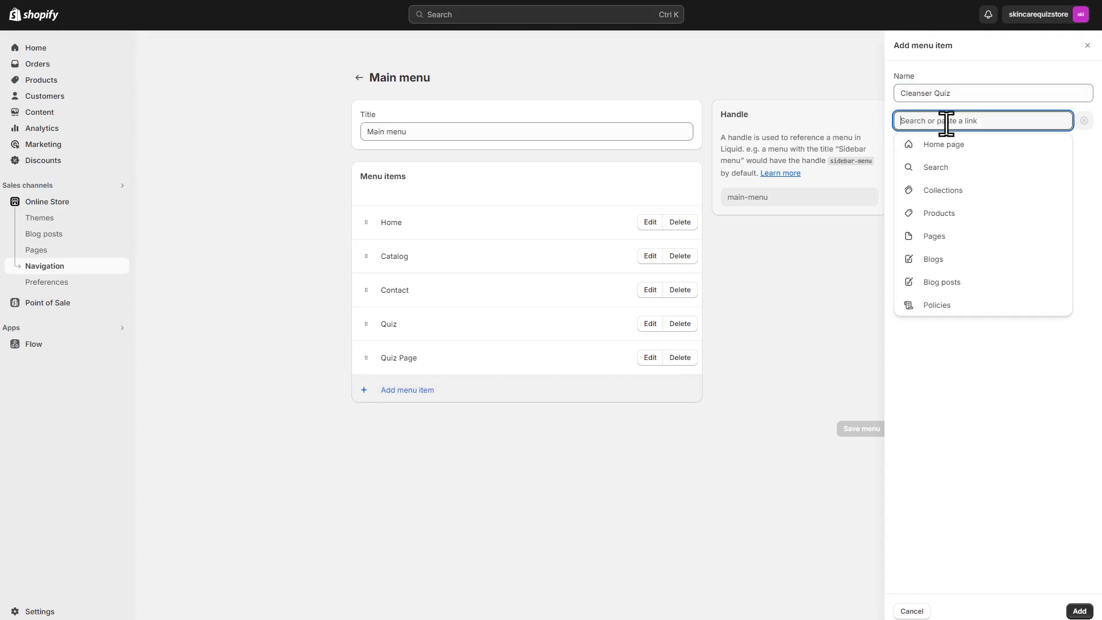
pyautogui.rightClick(947, 121)
pyautogui.click(981, 238)
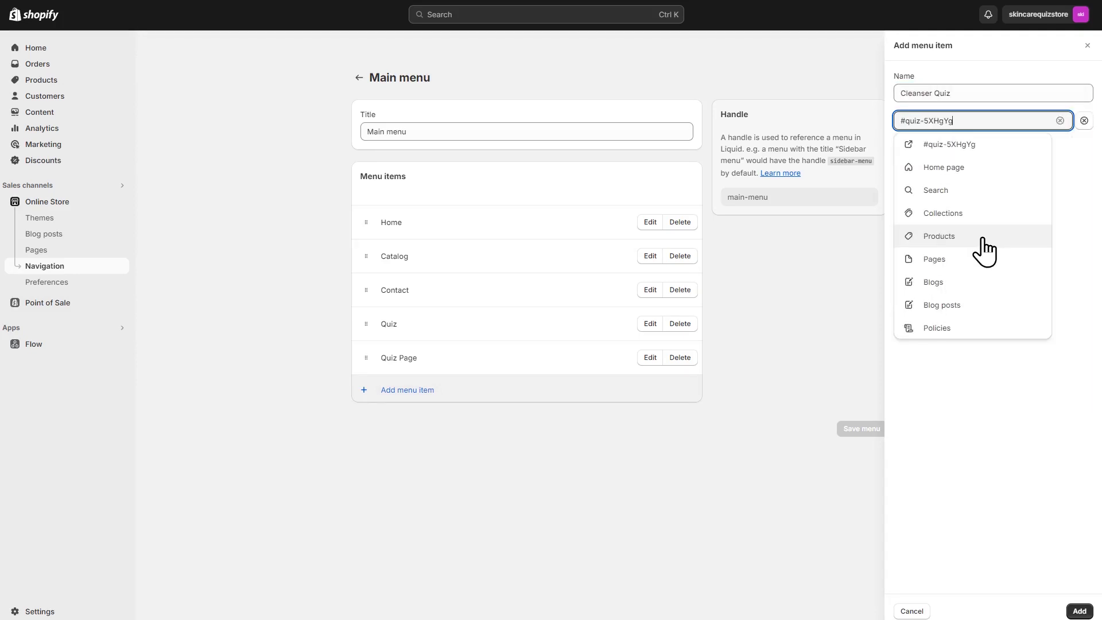
pyautogui.click(985, 144)
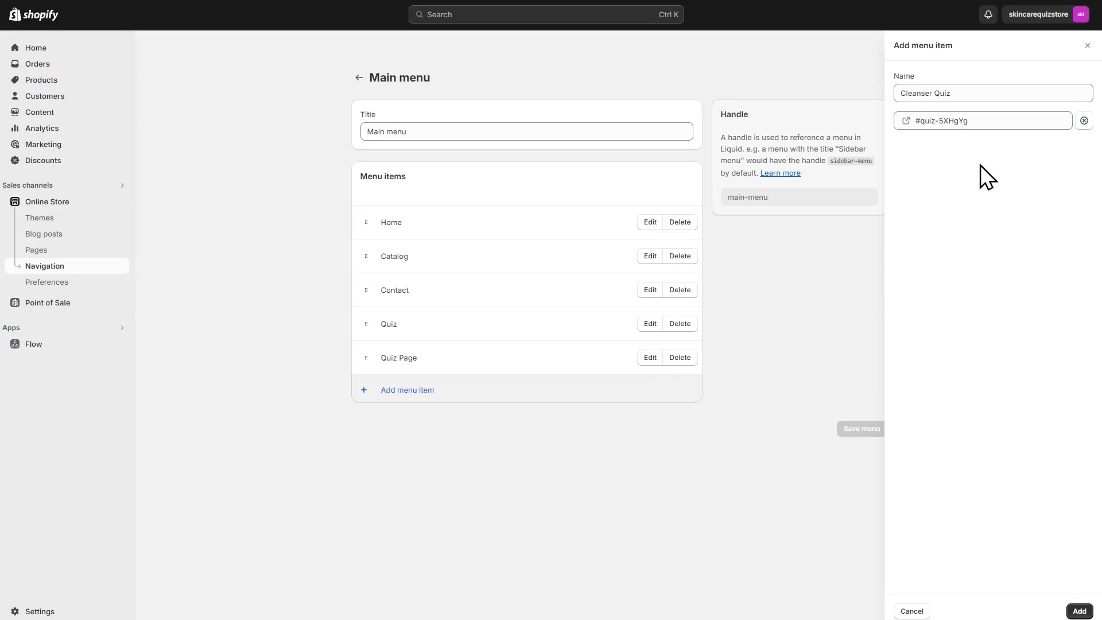
pyautogui.click(1080, 611)
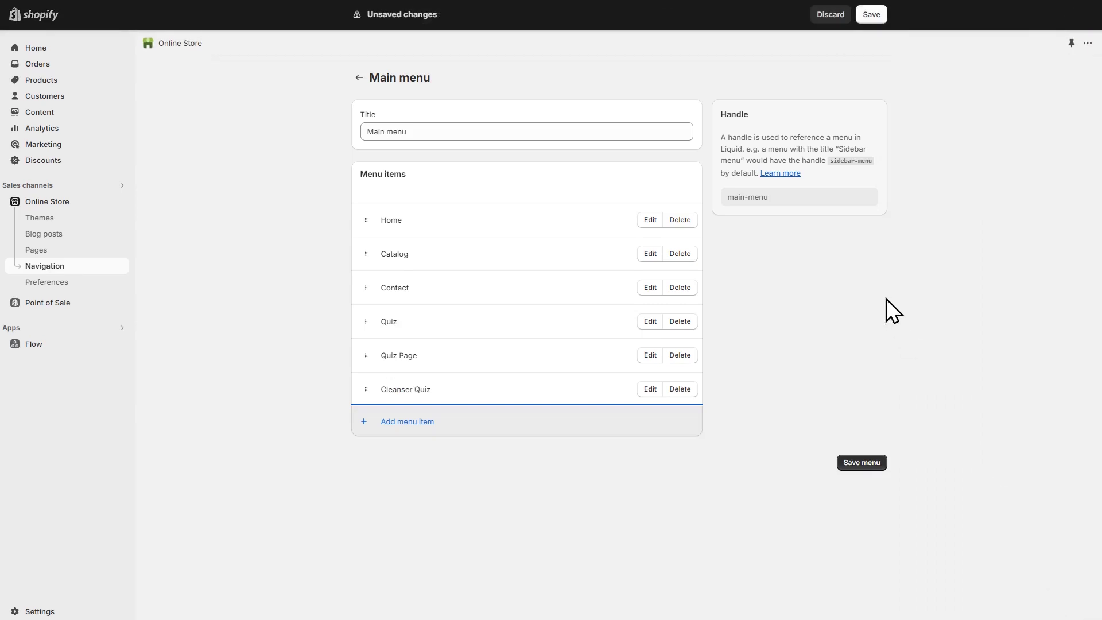
pyautogui.click(871, 14)
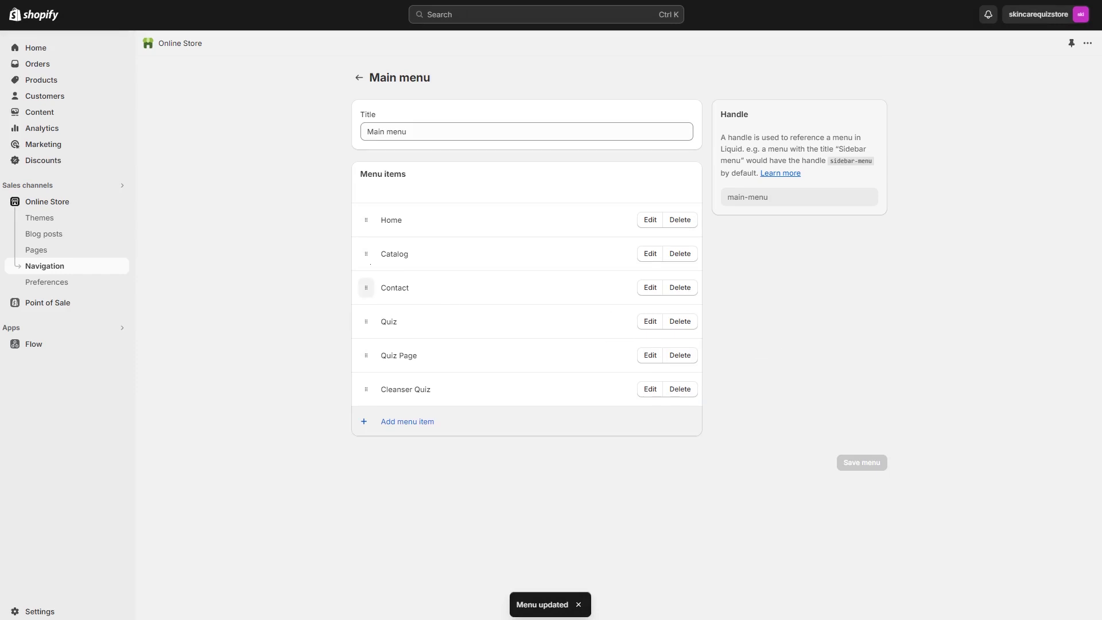
# Launch Cleanser Quiz from the storefront menu and answer through to the All Natural Face Cleanser result.
pyautogui.click(121, 201)
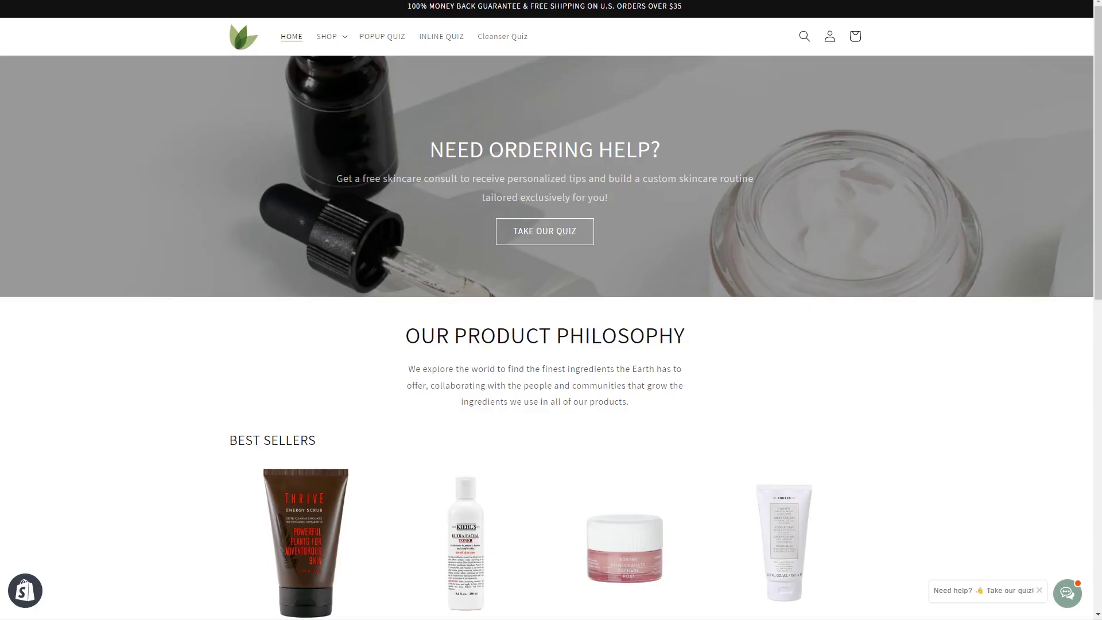
pyautogui.click(505, 37)
pyautogui.click(844, 325)
pyautogui.click(467, 321)
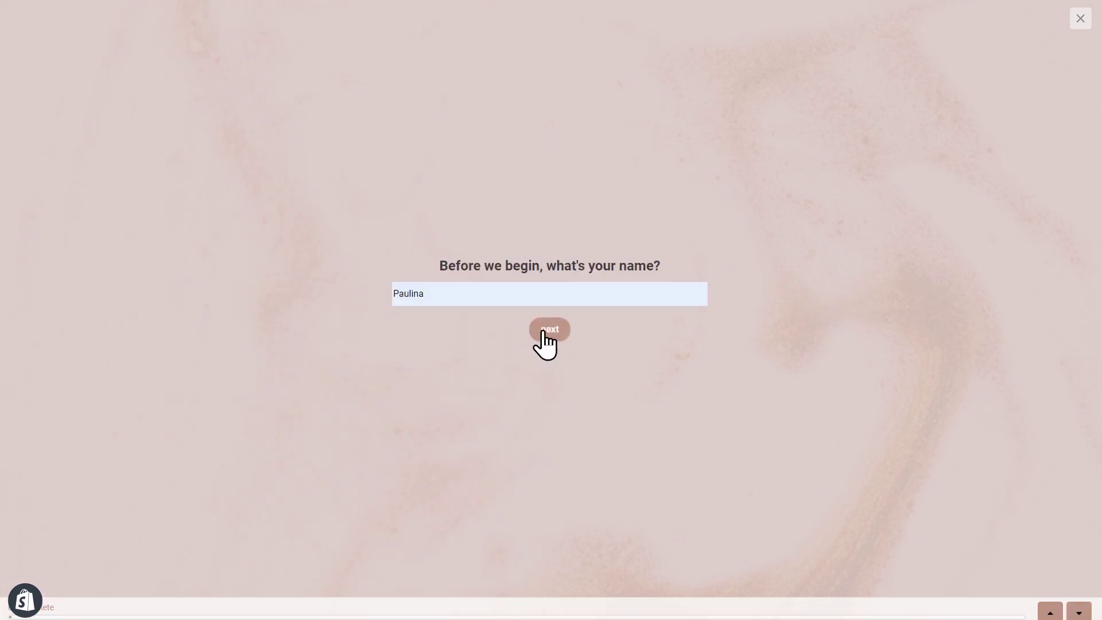
pyautogui.click(548, 328)
pyautogui.click(537, 329)
pyautogui.click(540, 312)
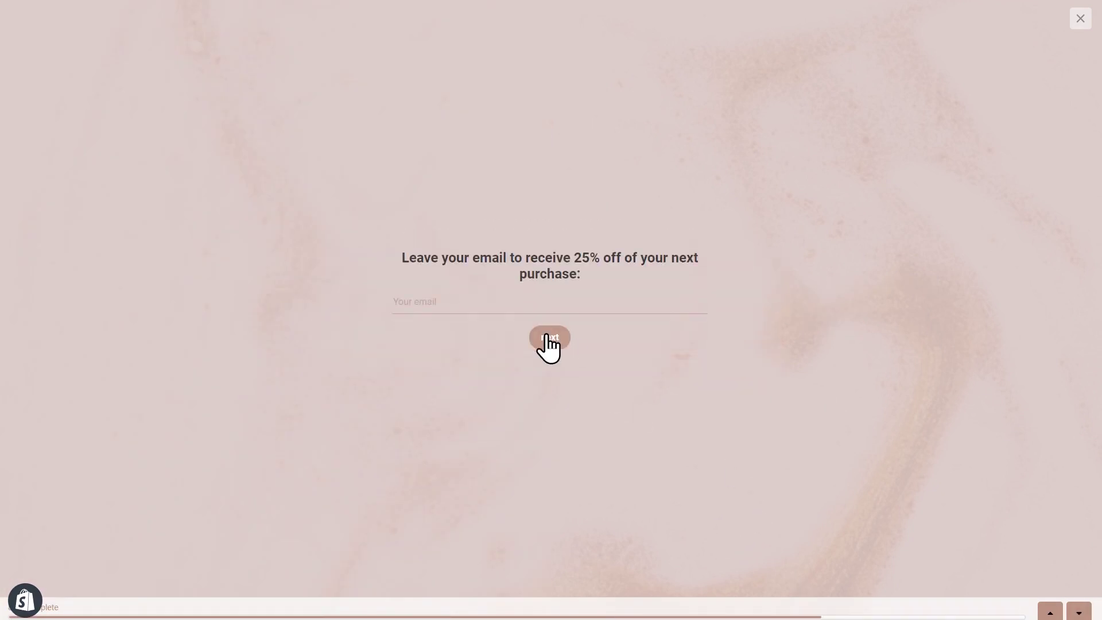
pyautogui.click(548, 339)
pyautogui.click(545, 317)
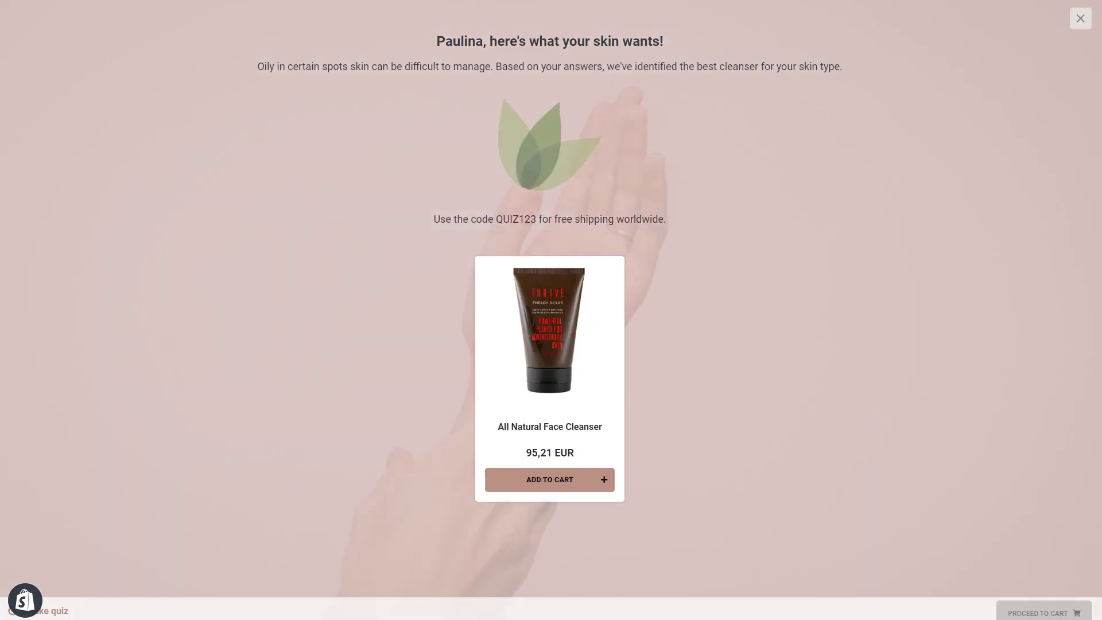